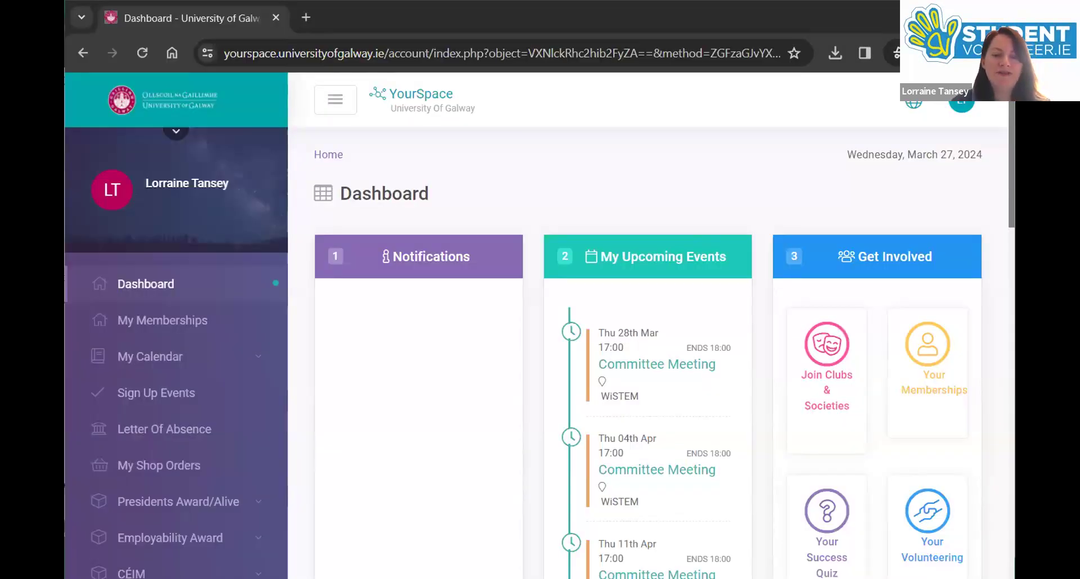
Step: Open a private browser window and search the web for 'university of galway'
key("alt+Tab")
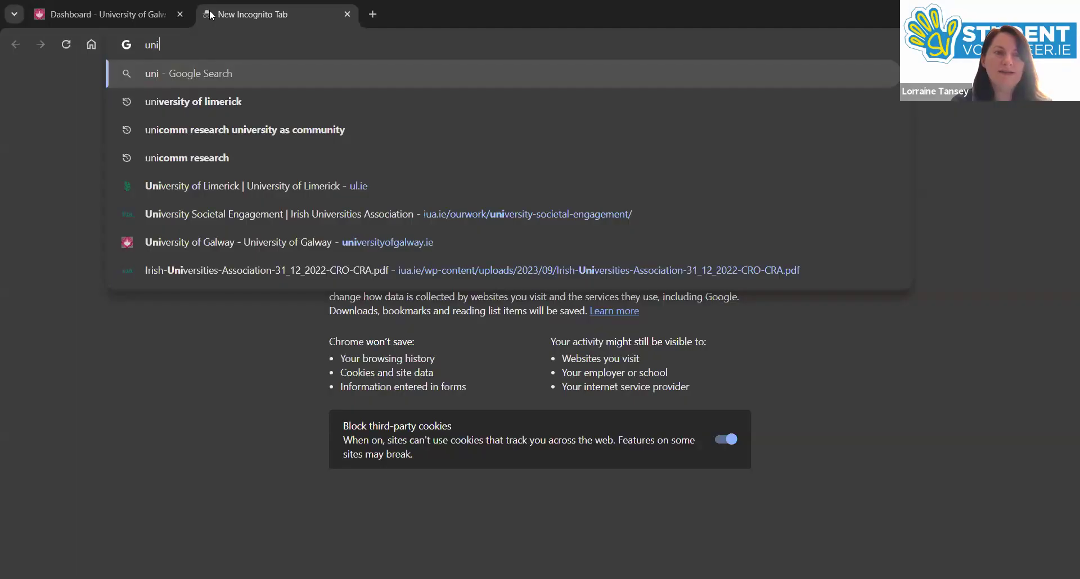
type("versity of ")
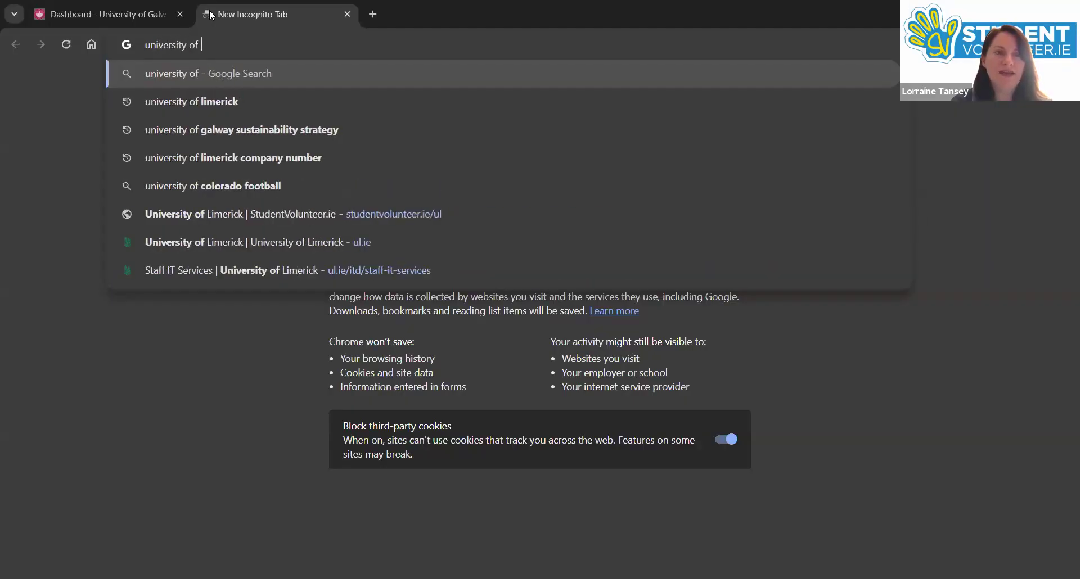
type("galway")
key("Return")
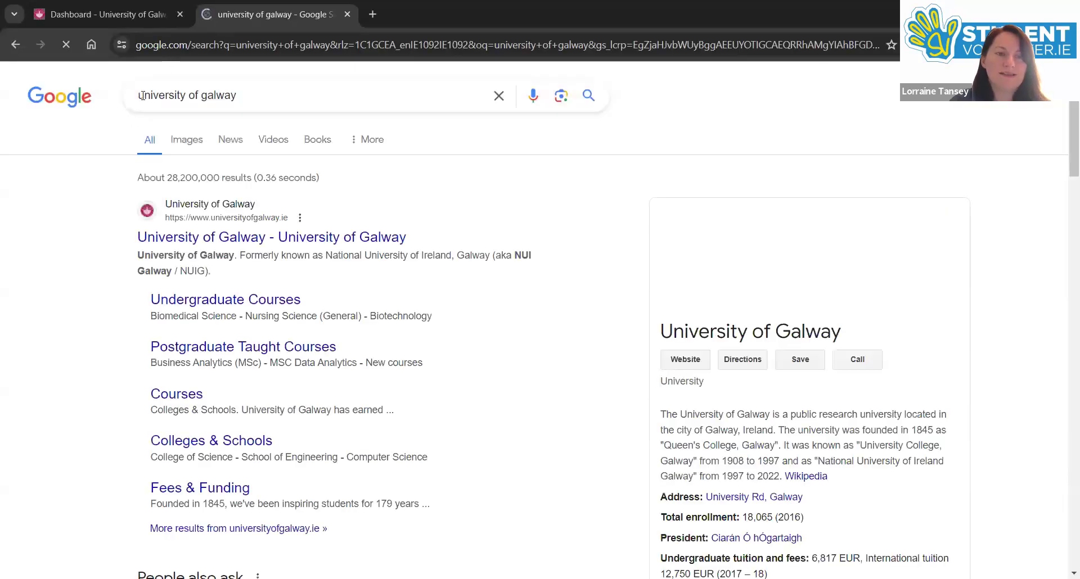
Step: Go to the university's Current Students page, follow the President's Award link and allow all cookies
left_click(175, 241)
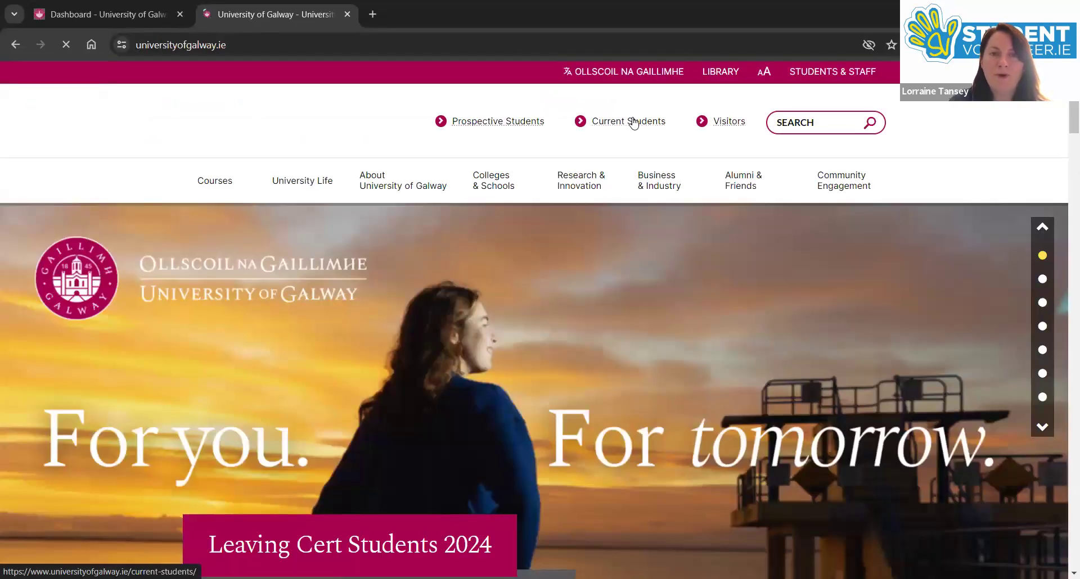
left_click(632, 122)
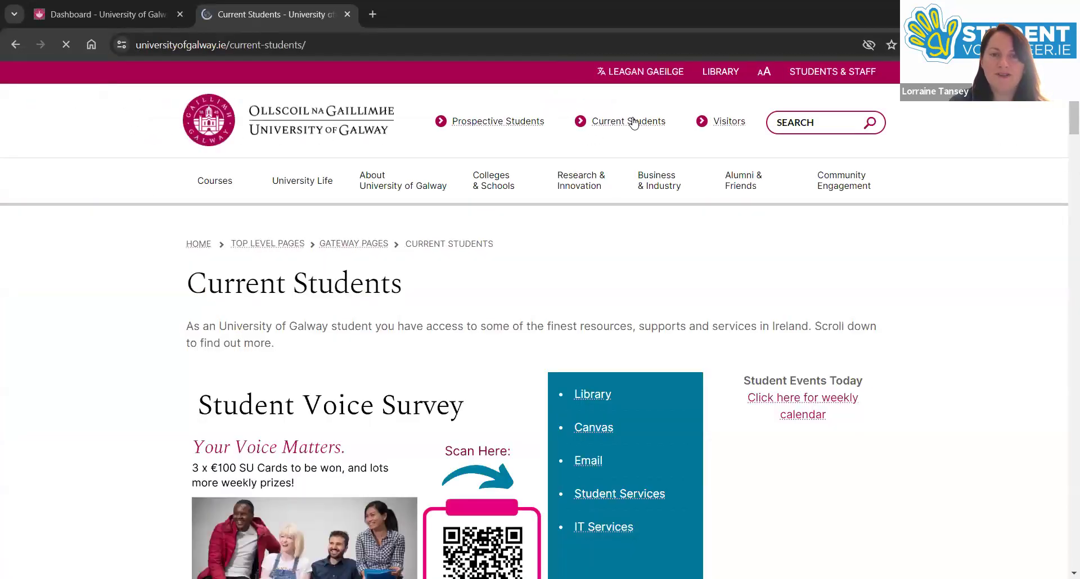
scroll(127, 434, "down", 5)
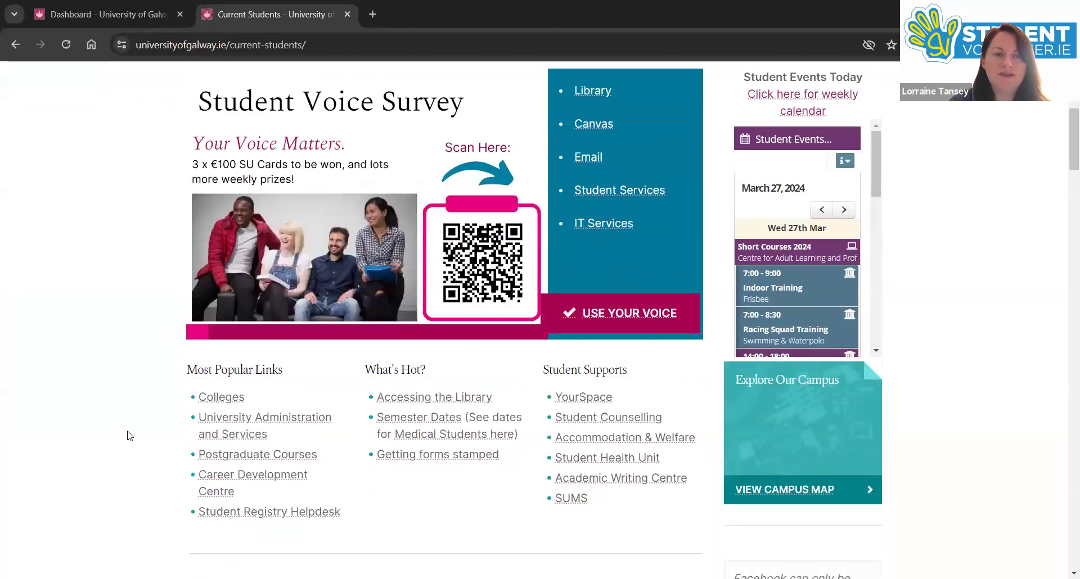
scroll(128, 434, "down", 5)
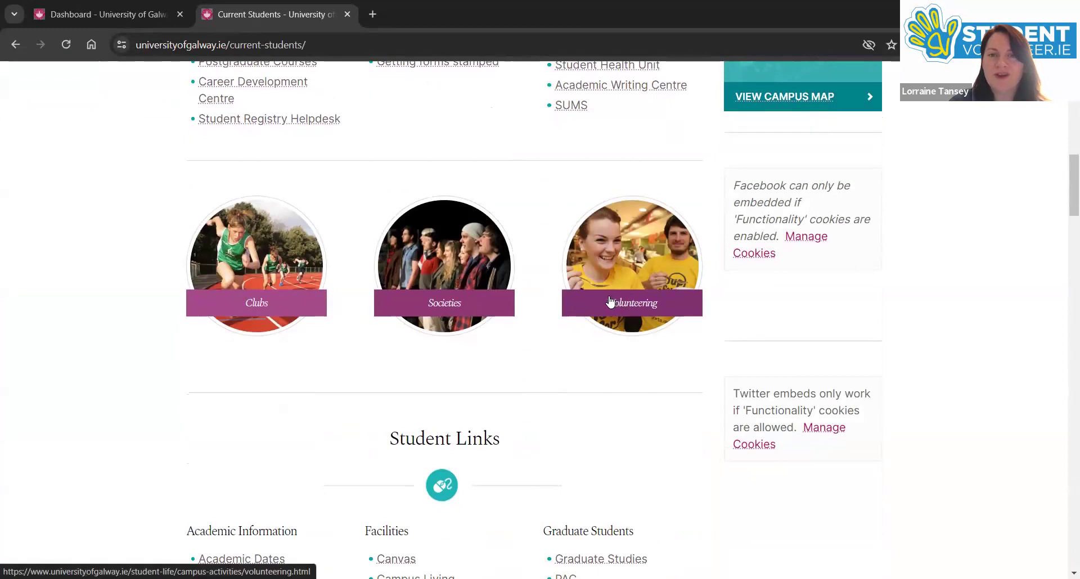
scroll(109, 439, "down", 10)
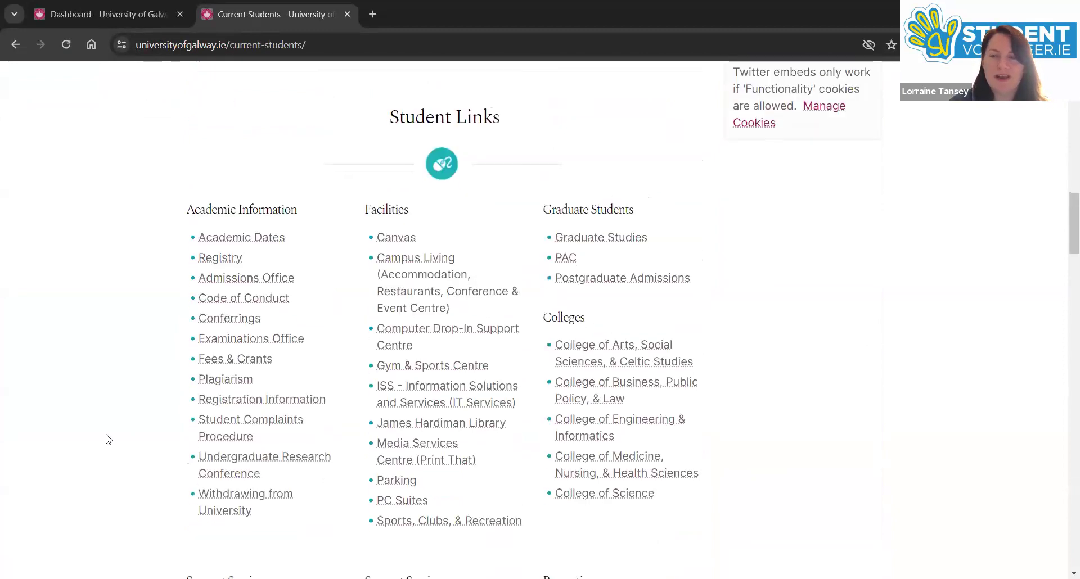
scroll(109, 439, "down", 7)
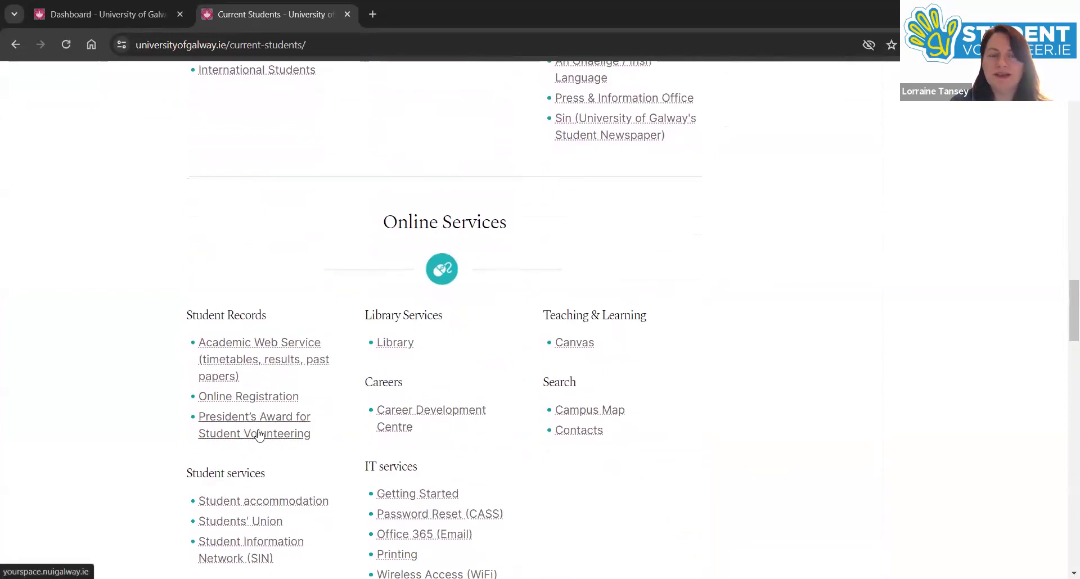
left_click(258, 433)
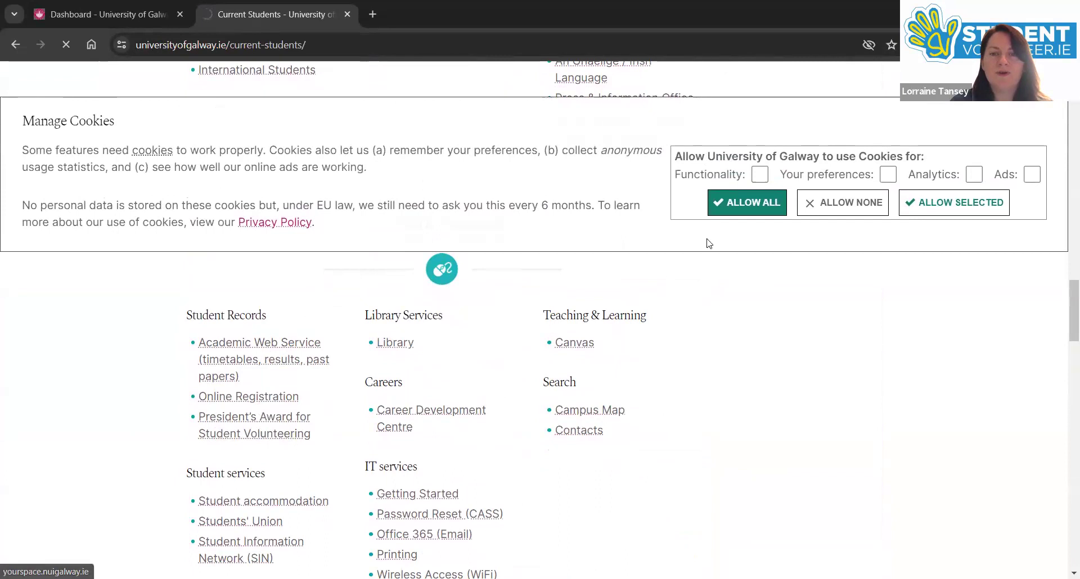
left_click(730, 202)
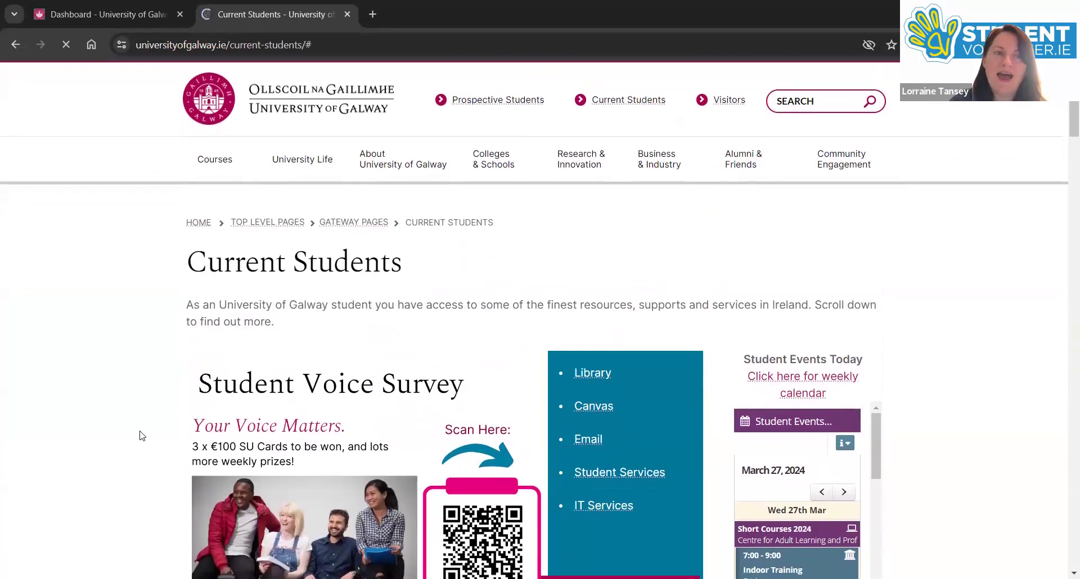
Step: Return to the YourSpace dashboard and open the President's Award application from the Awards panel
left_click(121, 7)
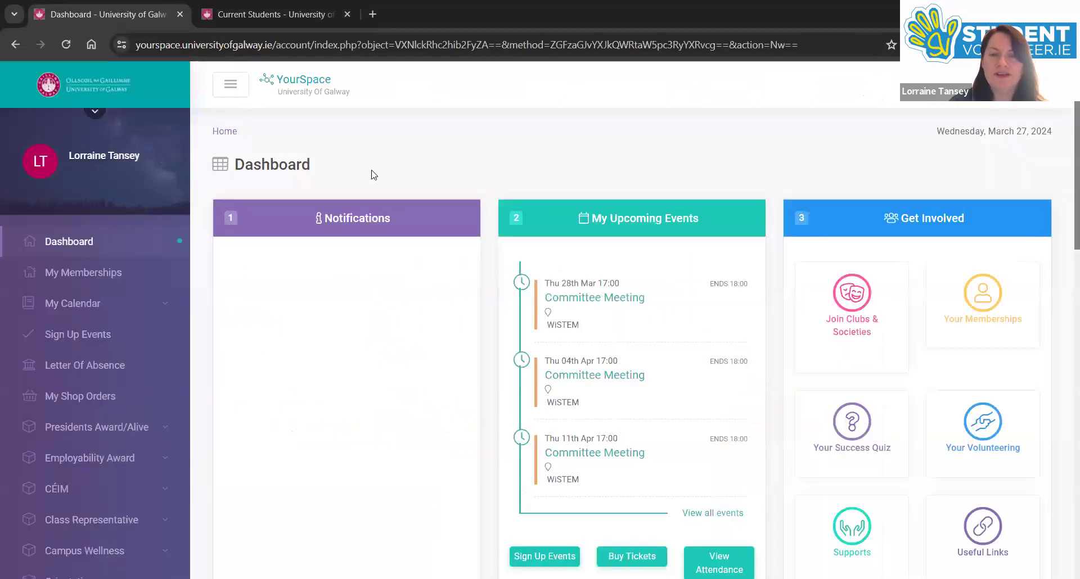
scroll(765, 441, "down", 3)
scroll(765, 442, "down", 4)
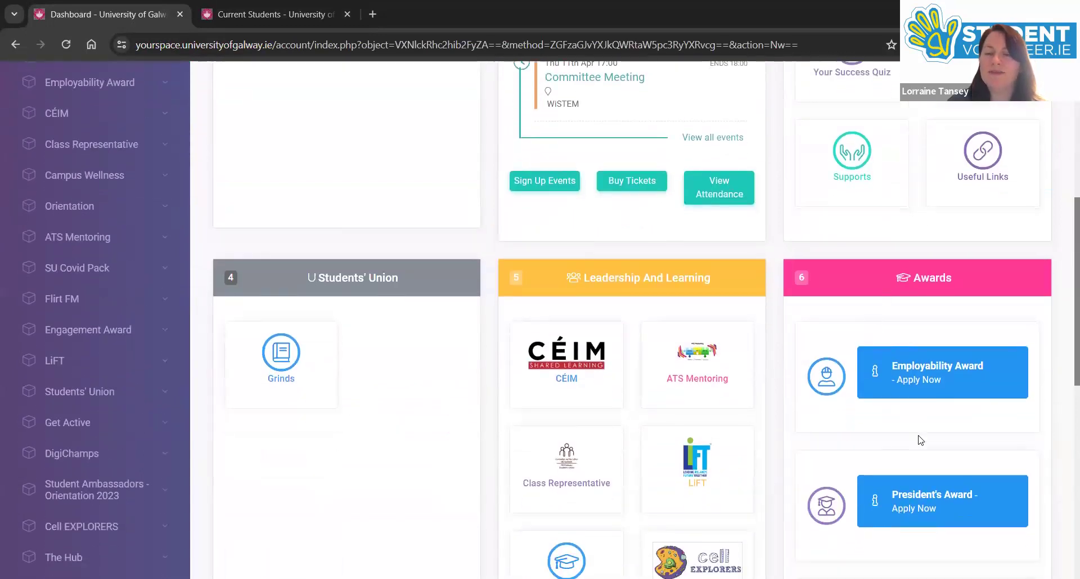
scroll(920, 440, "down", 1)
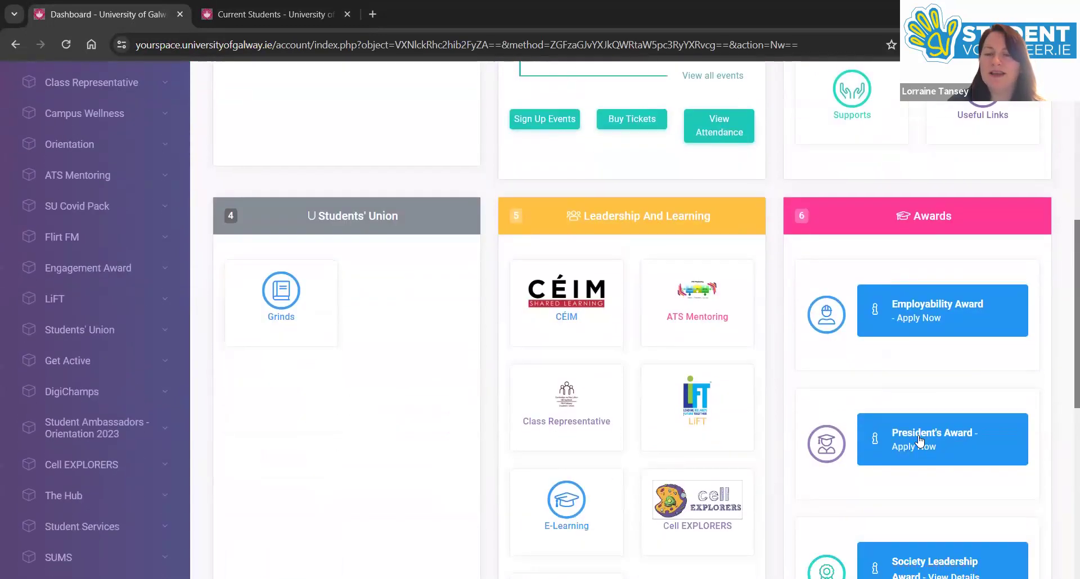
left_click(964, 454)
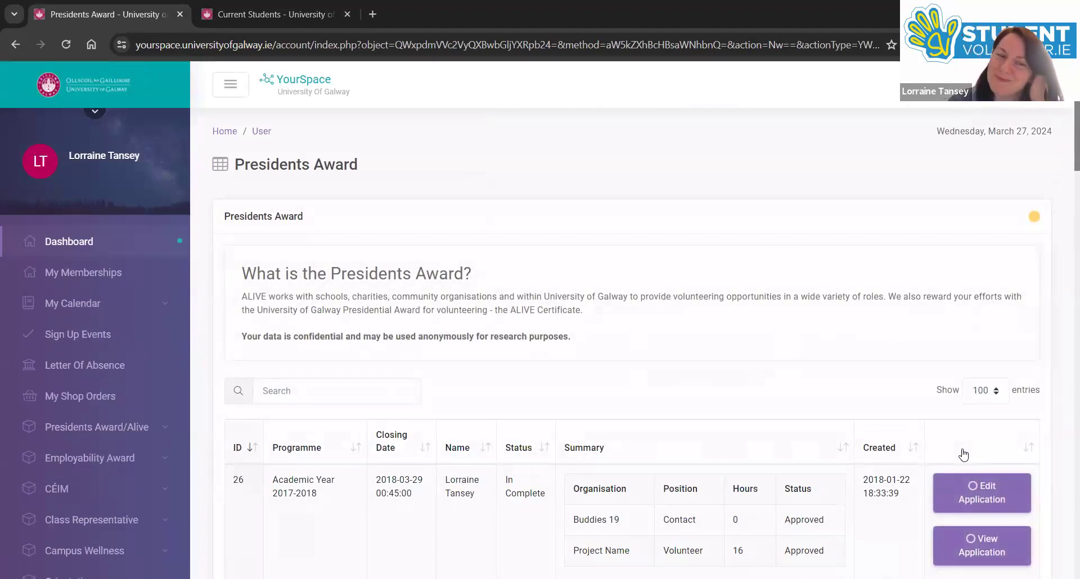
Step: Expand the 2023/2024 ALIVE Certificate row to show its 7 approved roles and 24 hours
scroll(526, 518, "down", 9)
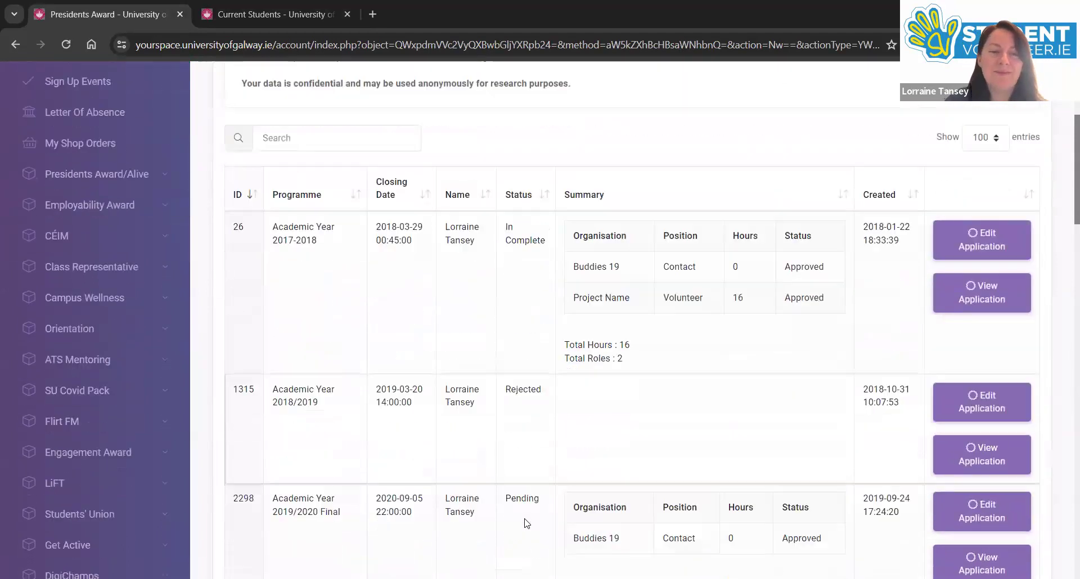
scroll(526, 523, "down", 20)
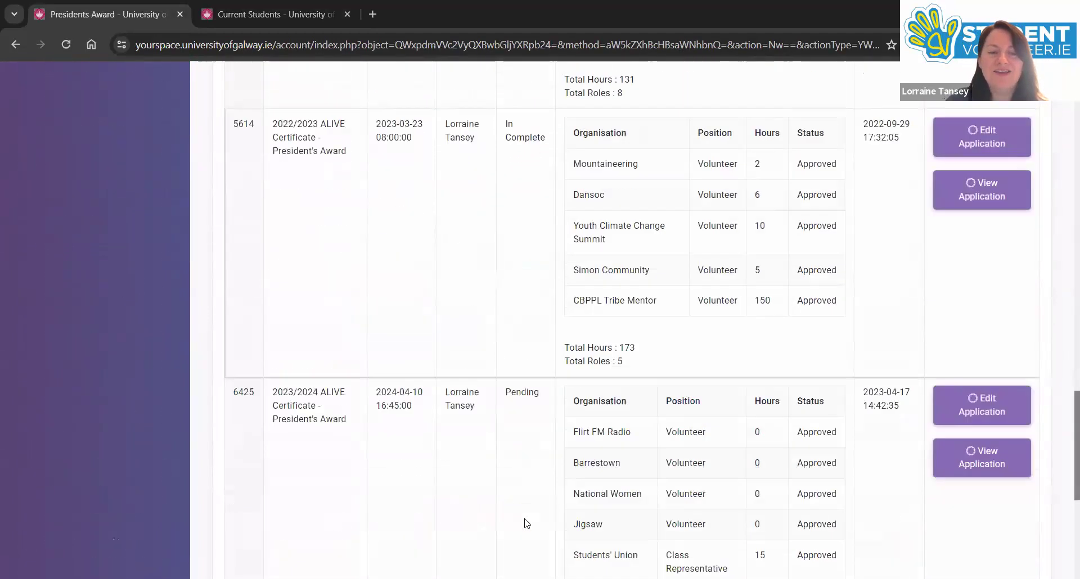
scroll(525, 522, "up", 4)
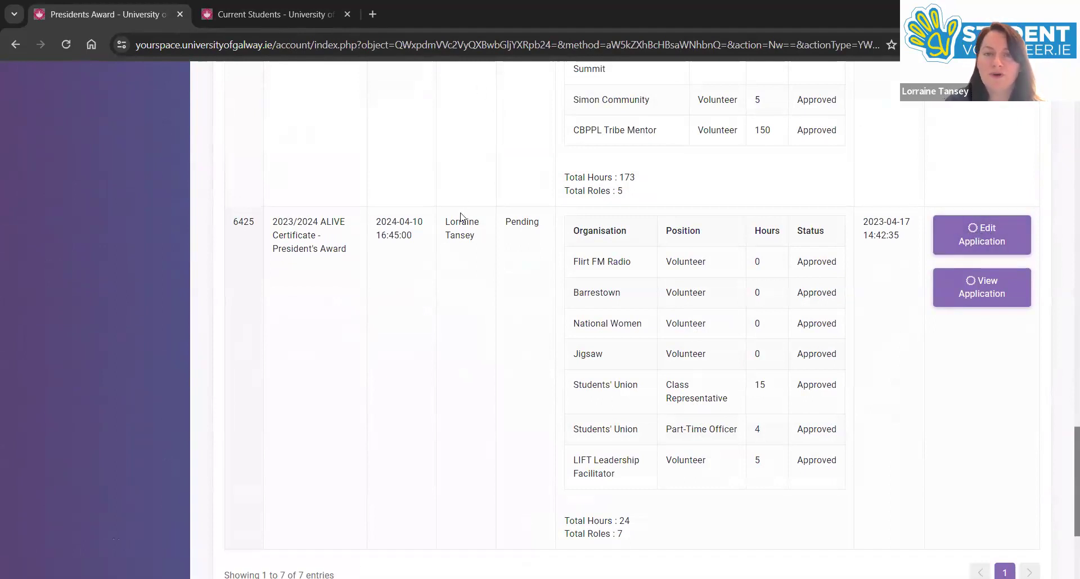
scroll(461, 214, "up", 8)
scroll(604, 250, "up", 3)
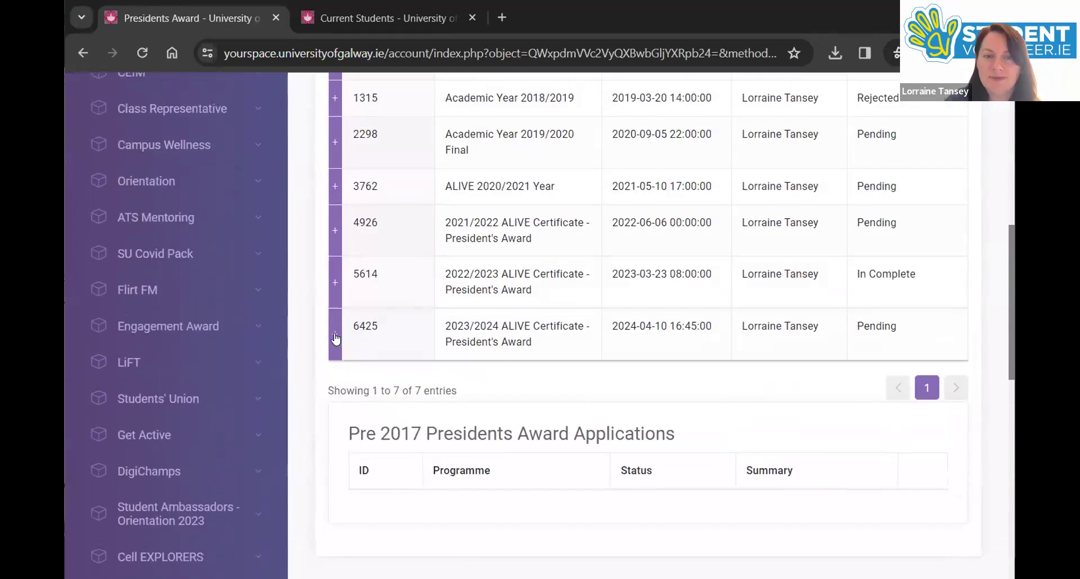
left_click(336, 338)
scroll(556, 429, "down", 8)
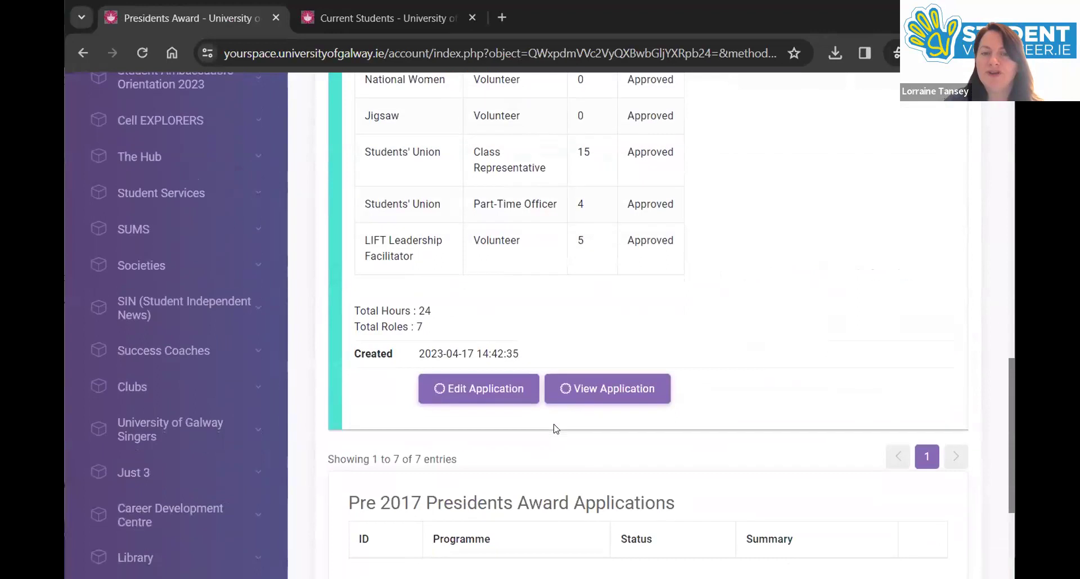
left_click(466, 380)
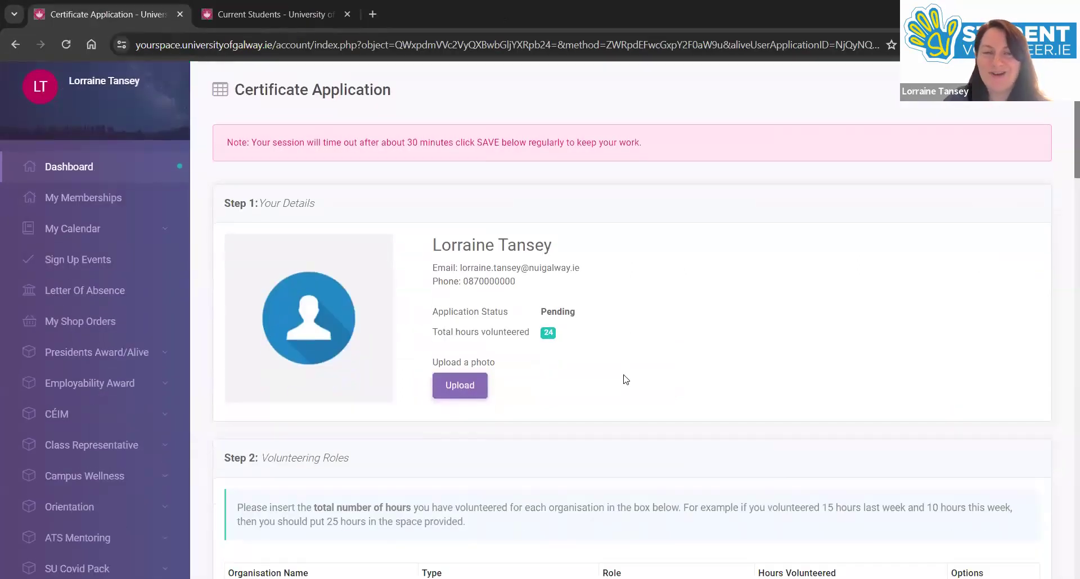
scroll(626, 380, "down", 3)
scroll(625, 380, "down", 3)
scroll(625, 380, "up", 4)
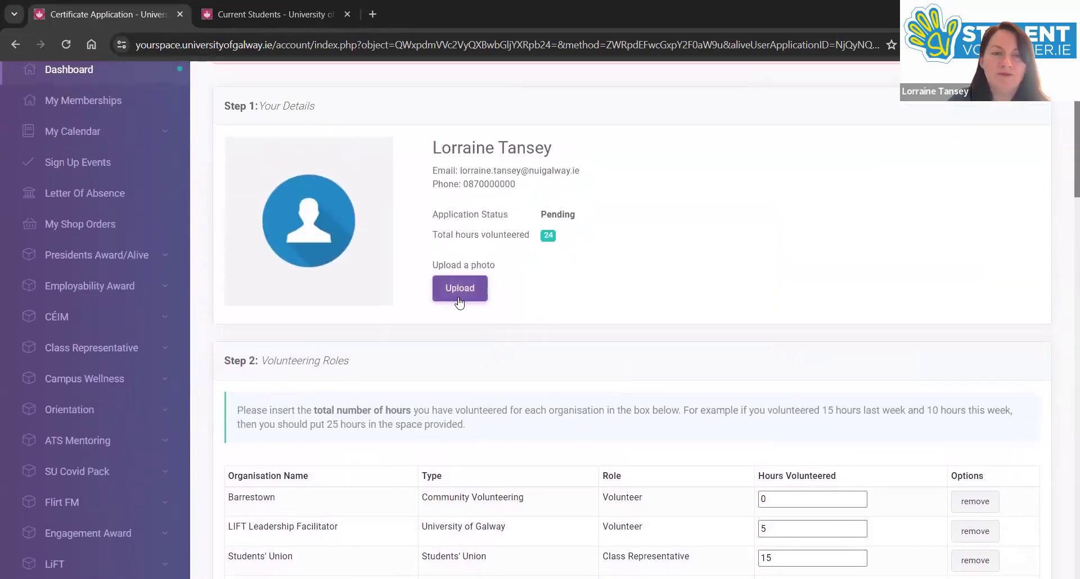
scroll(458, 290, "down", 3)
scroll(460, 298, "down", 2)
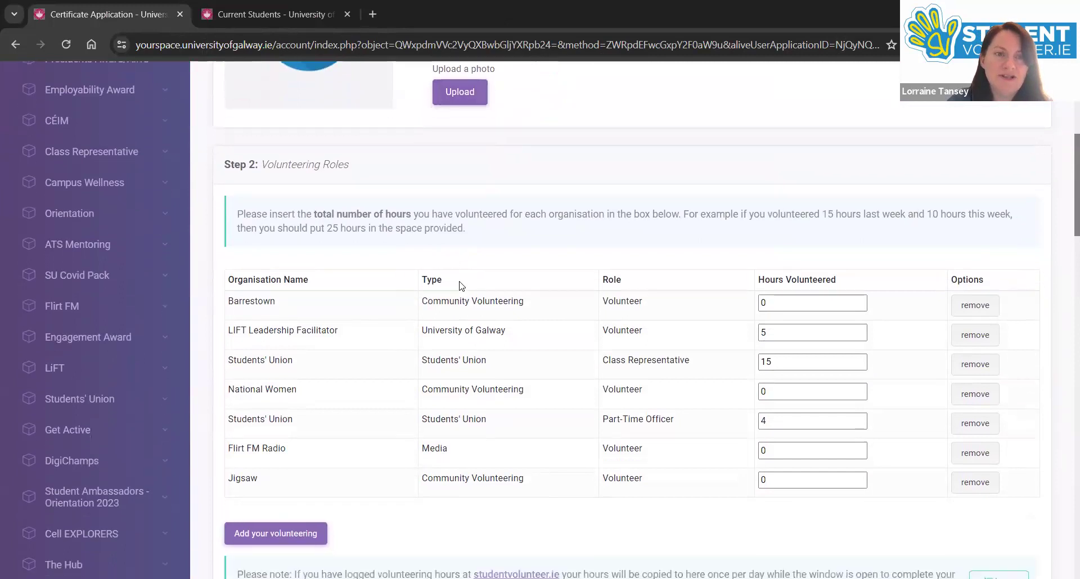
scroll(460, 286, "down", 2)
scroll(460, 284, "down", 6)
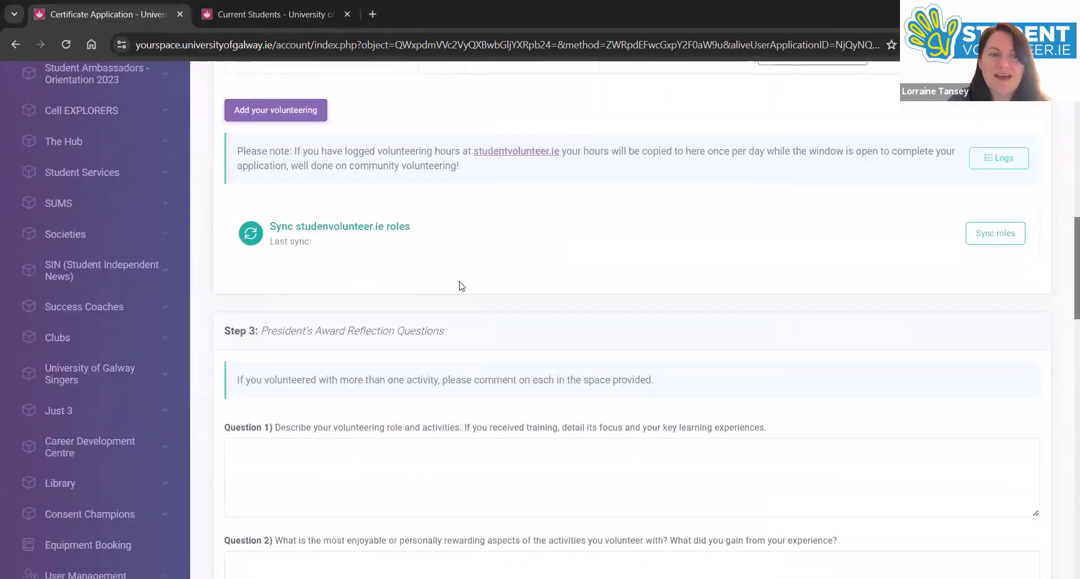
scroll(460, 281, "down", 2)
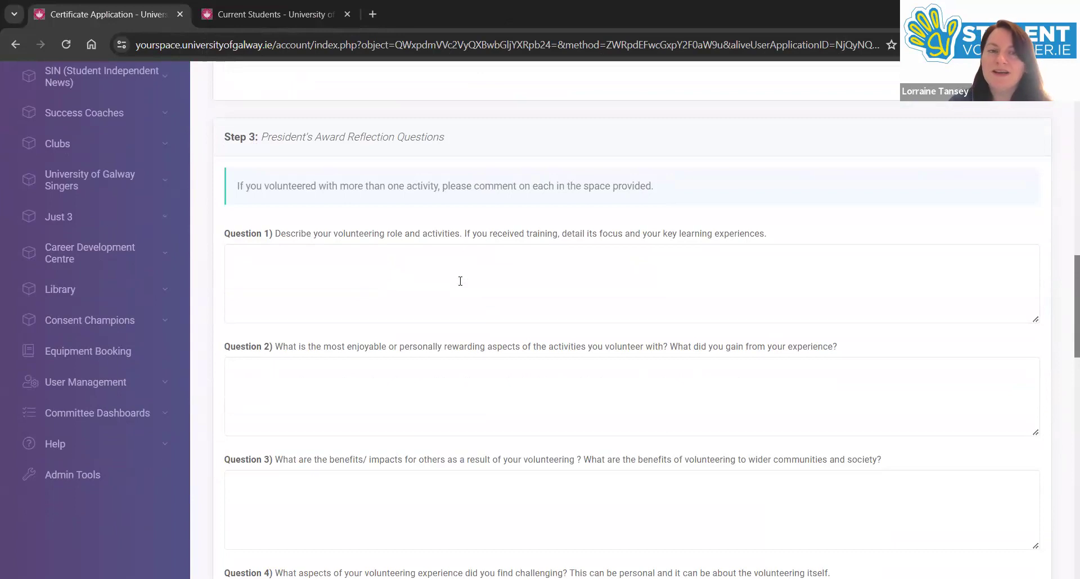
scroll(460, 281, "down", 7)
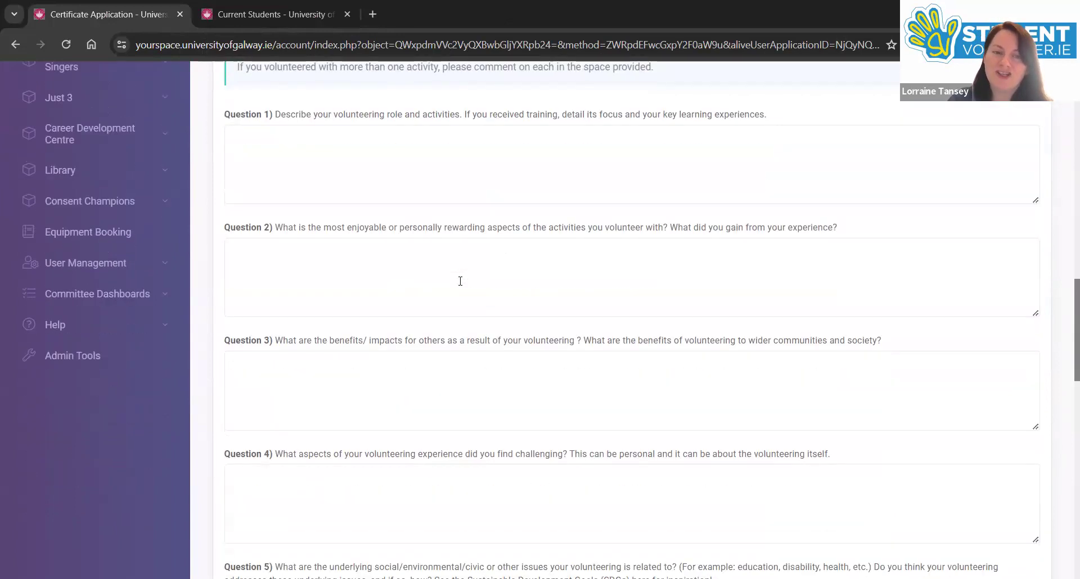
scroll(461, 284, "down", 4)
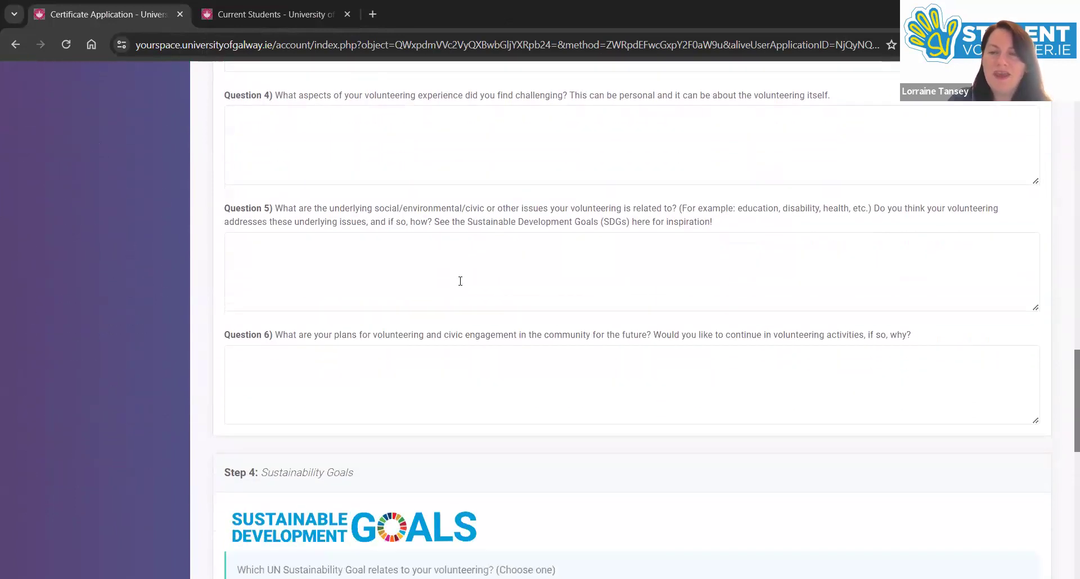
scroll(461, 281, "down", 2)
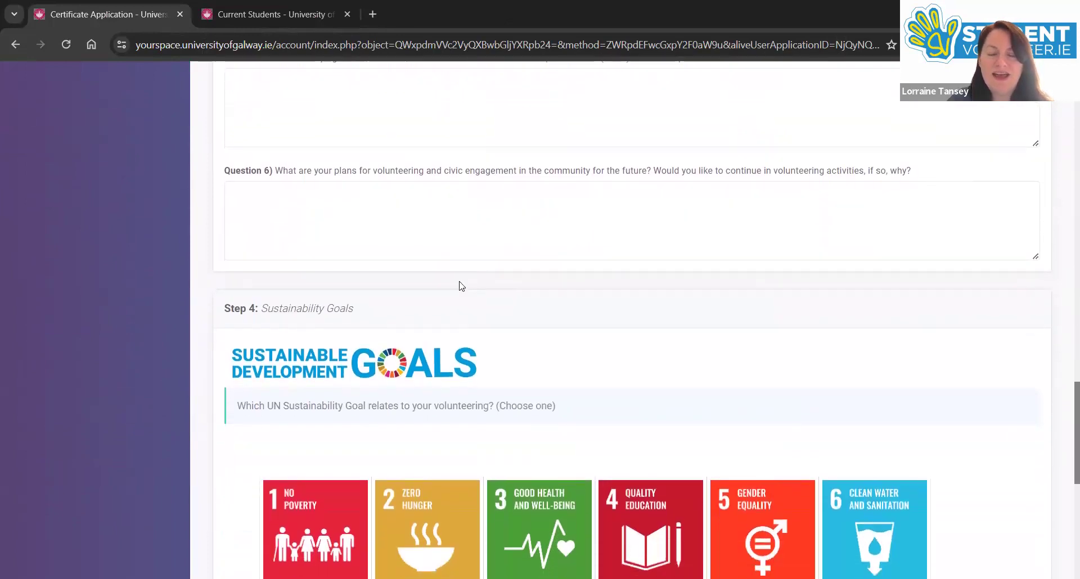
scroll(460, 286, "down", 2)
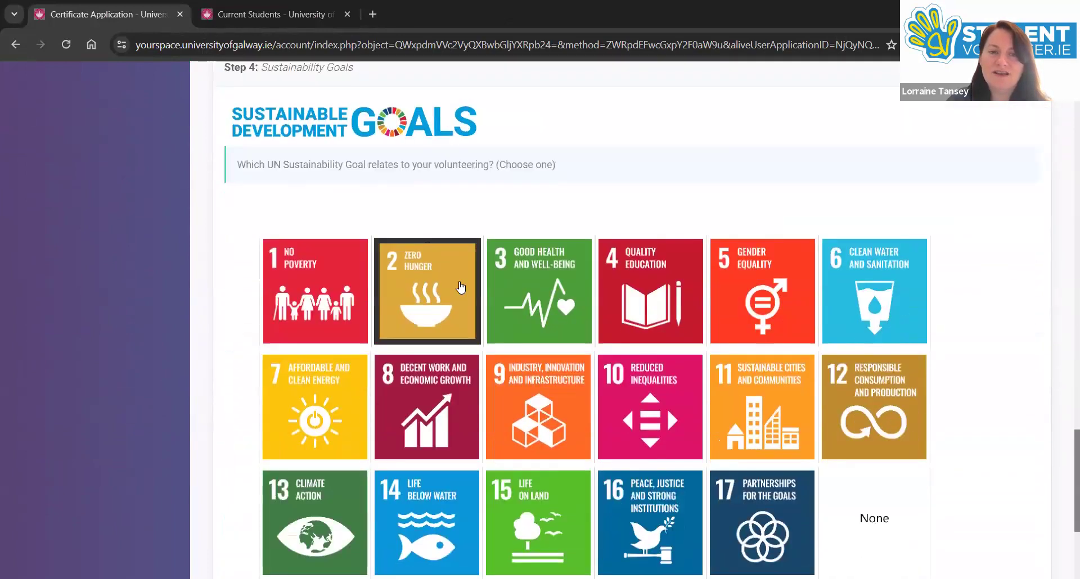
scroll(637, 273, "down", 2)
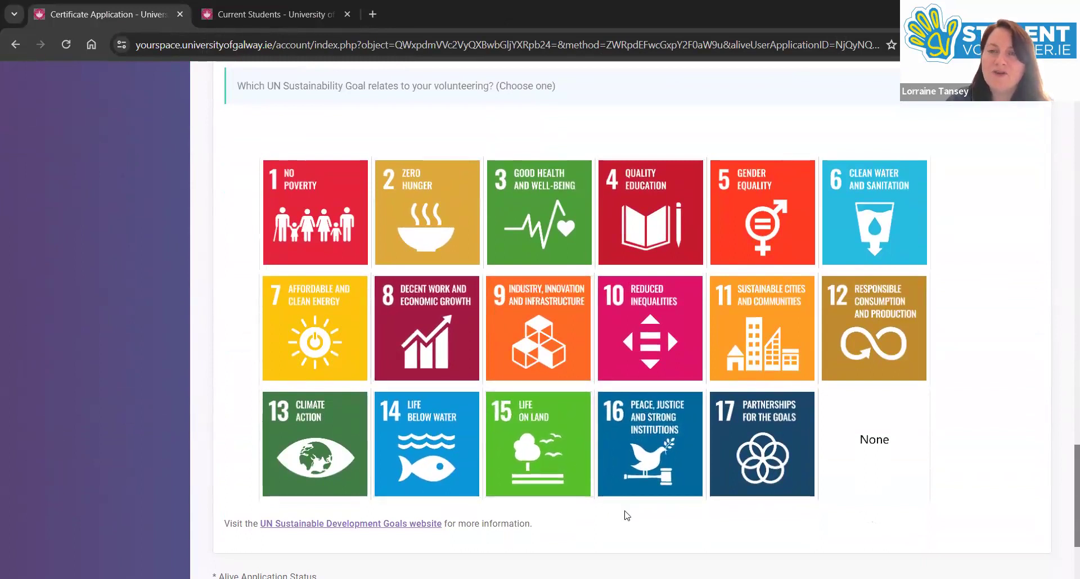
scroll(627, 516, "down", 2)
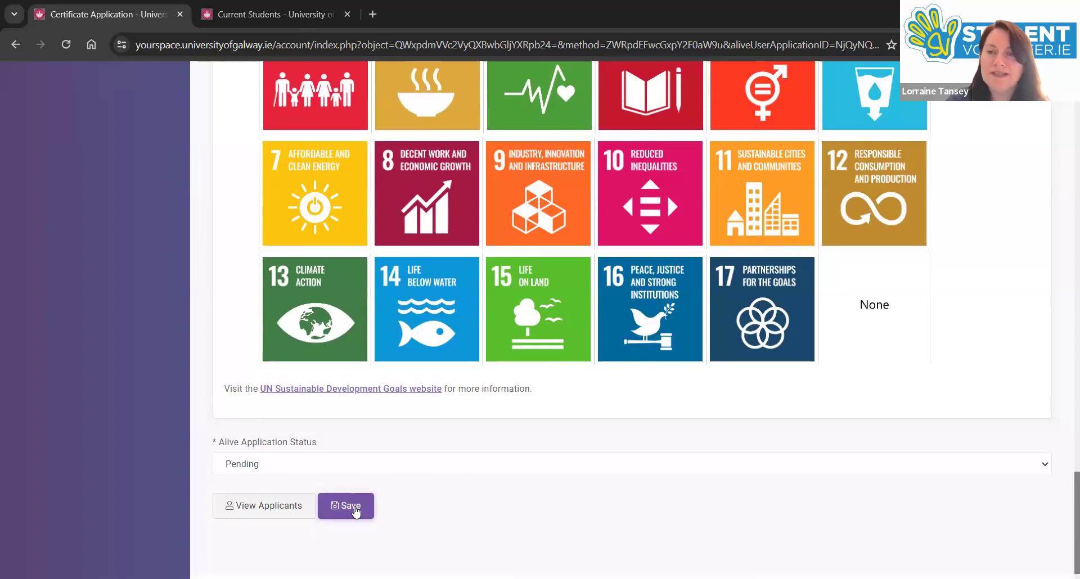
Step: Answer Question 3 with 'hfjdhfjhdfjhsdf' and save the application
scroll(355, 450, "up", 15)
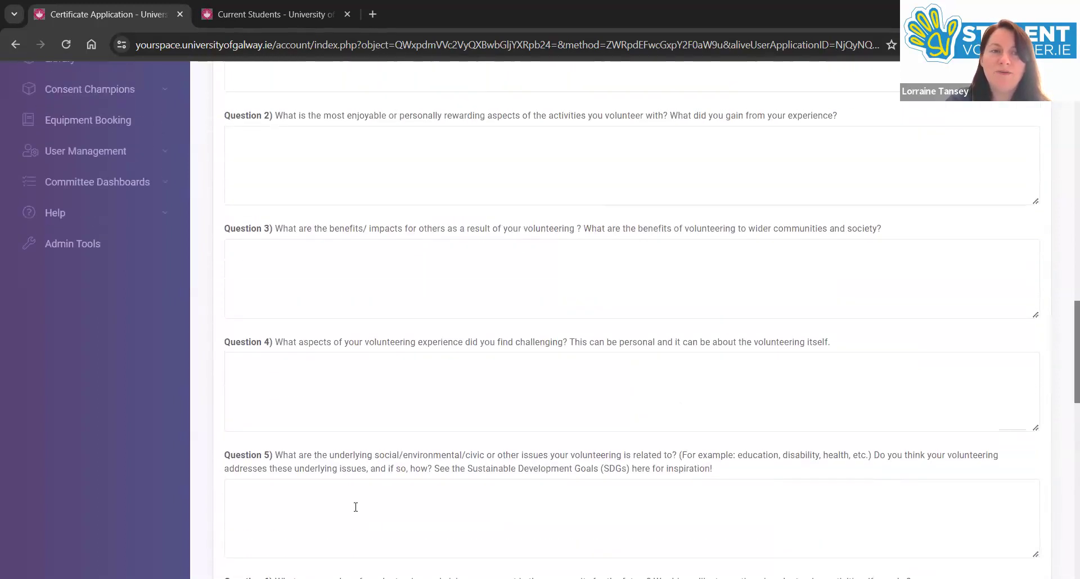
left_click(335, 354)
type("hfjdhfjhdfjhsdf")
scroll(335, 355, "down", 15)
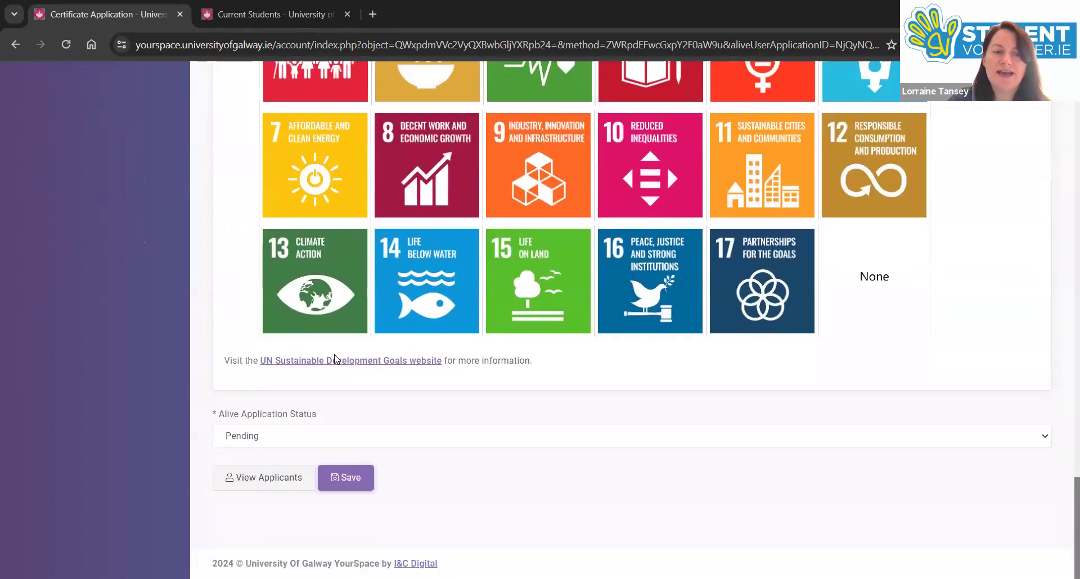
left_click(346, 478)
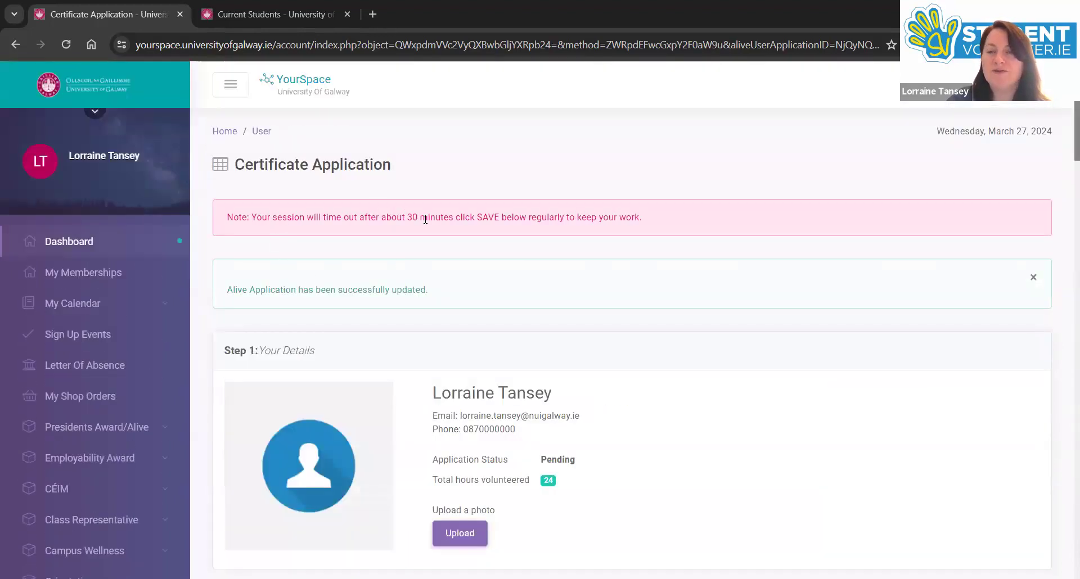
Step: Reload the certificate application page
scroll(429, 408, "down", 10)
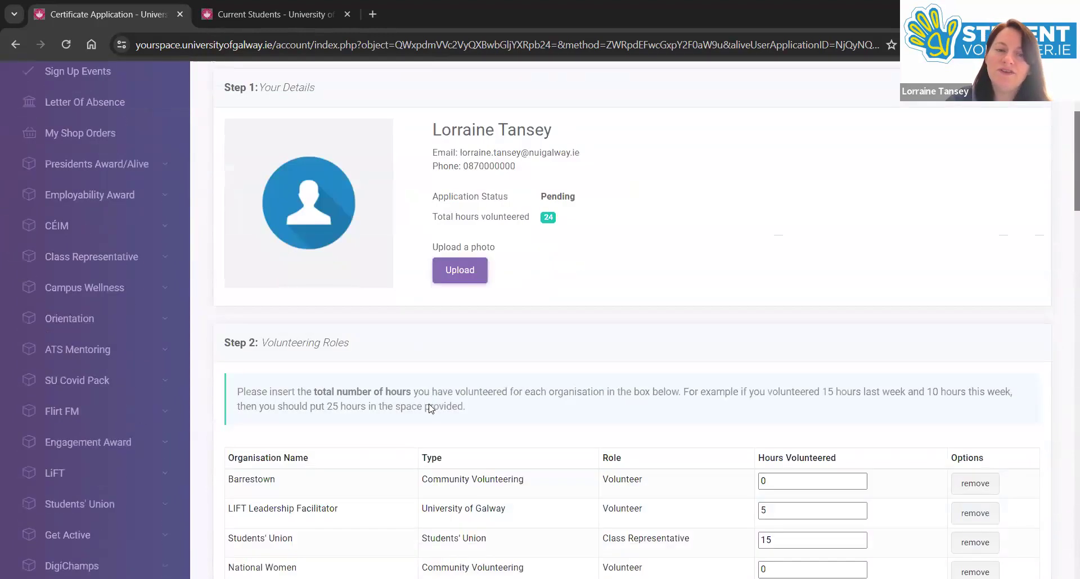
scroll(430, 408, "down", 2)
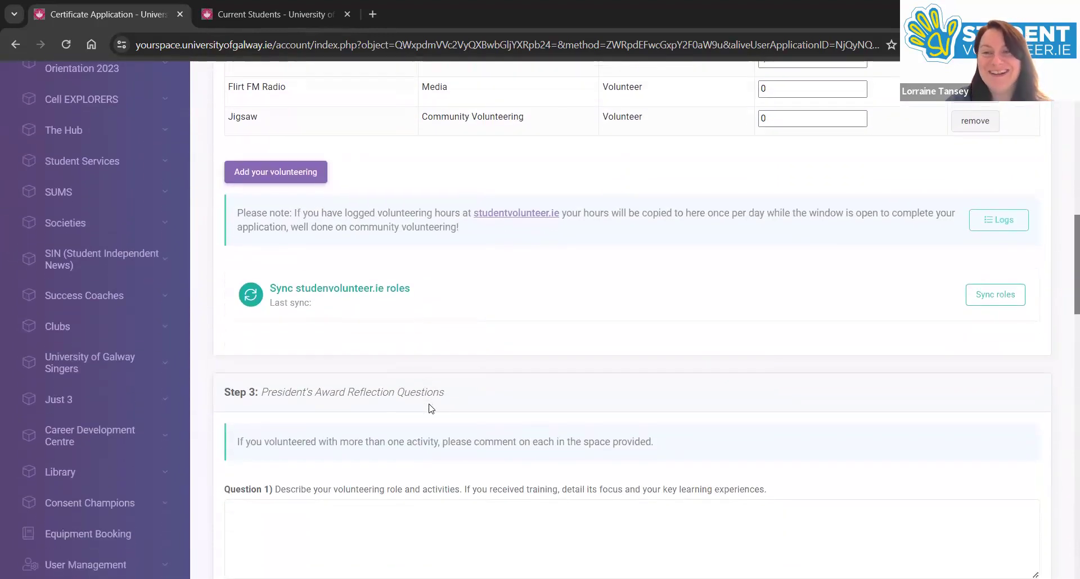
left_click(392, 45)
key("Return")
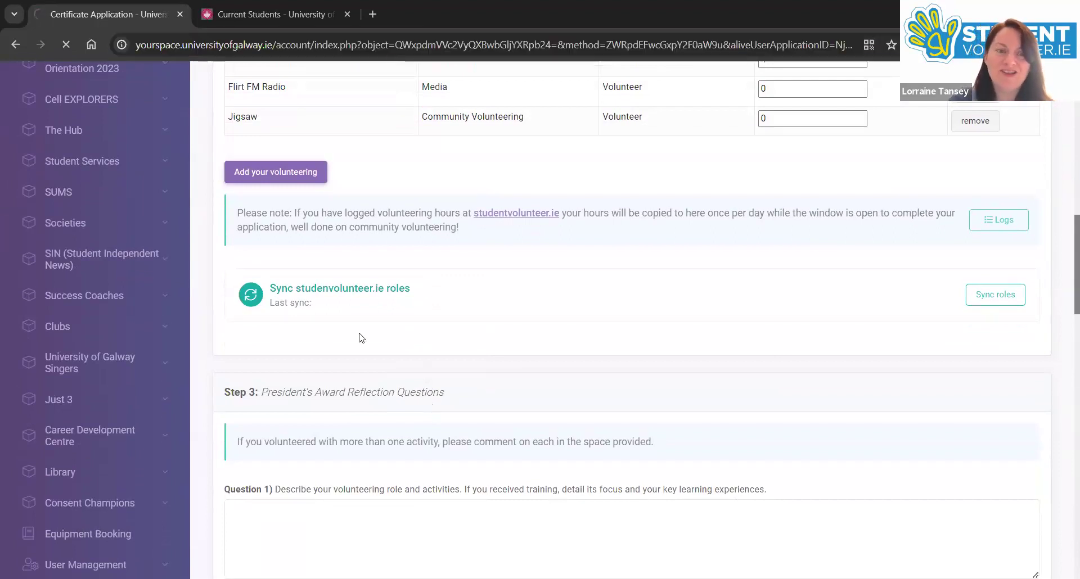
Step: Answer Question 1 with 'new', save the application again and scroll to Step 2
scroll(350, 398, "down", 4)
left_click(327, 333)
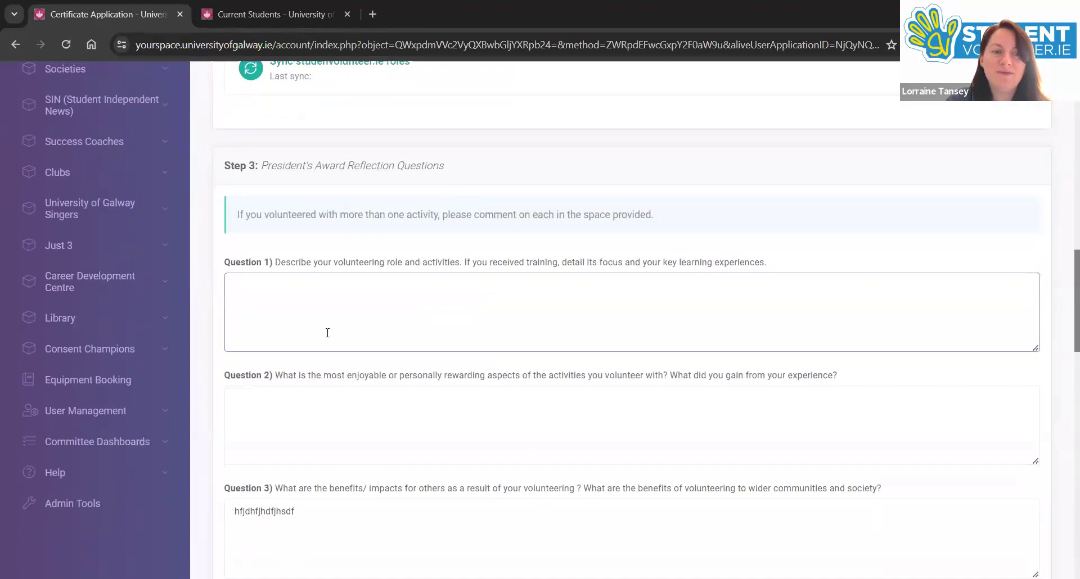
scroll(327, 332, "down", 3)
type("new")
scroll(314, 206, "down", 20)
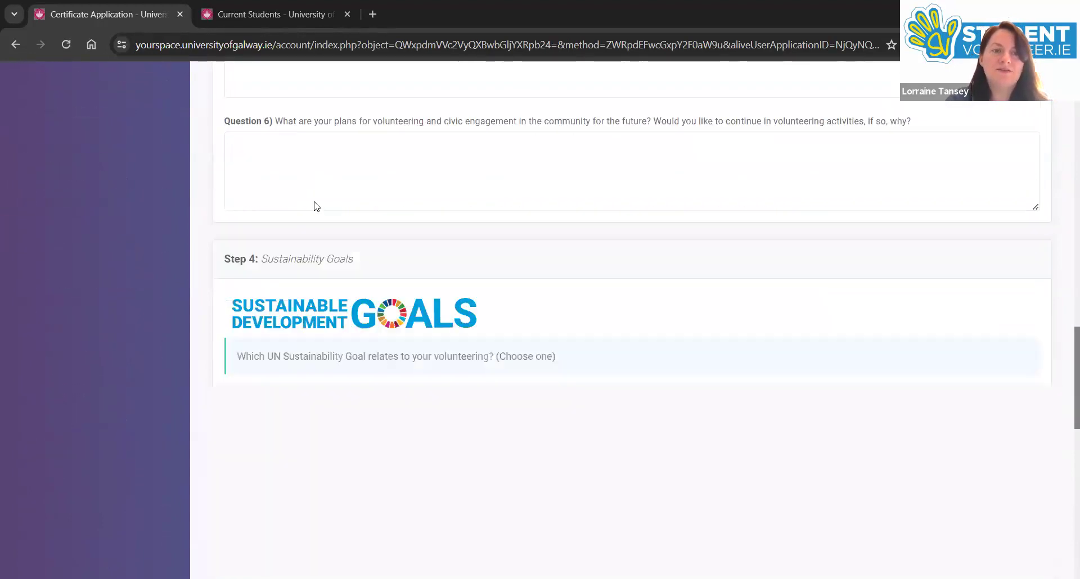
left_click(344, 478)
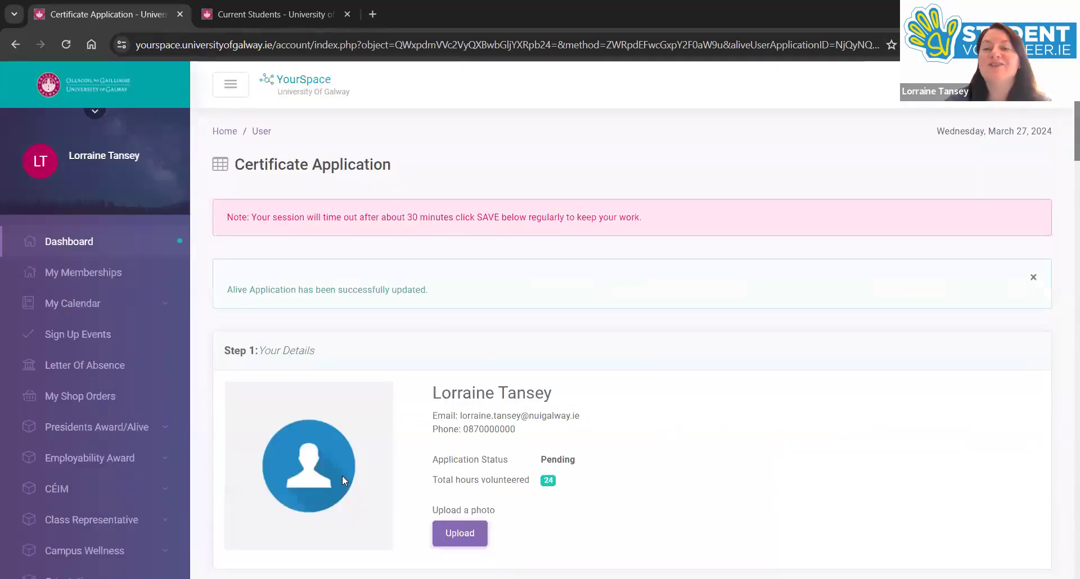
scroll(343, 480, "down", 2)
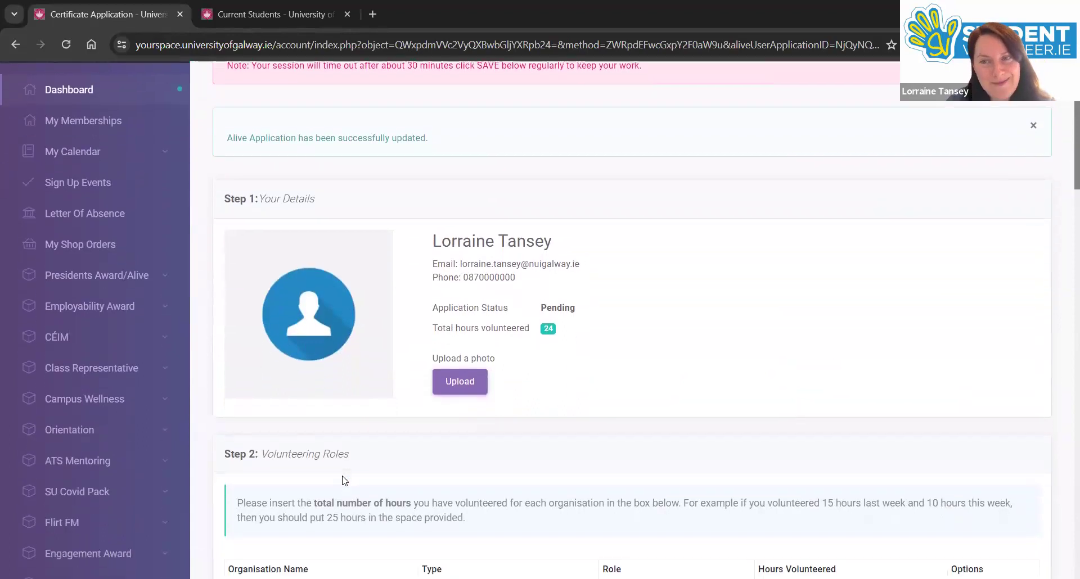
scroll(344, 480, "down", 5)
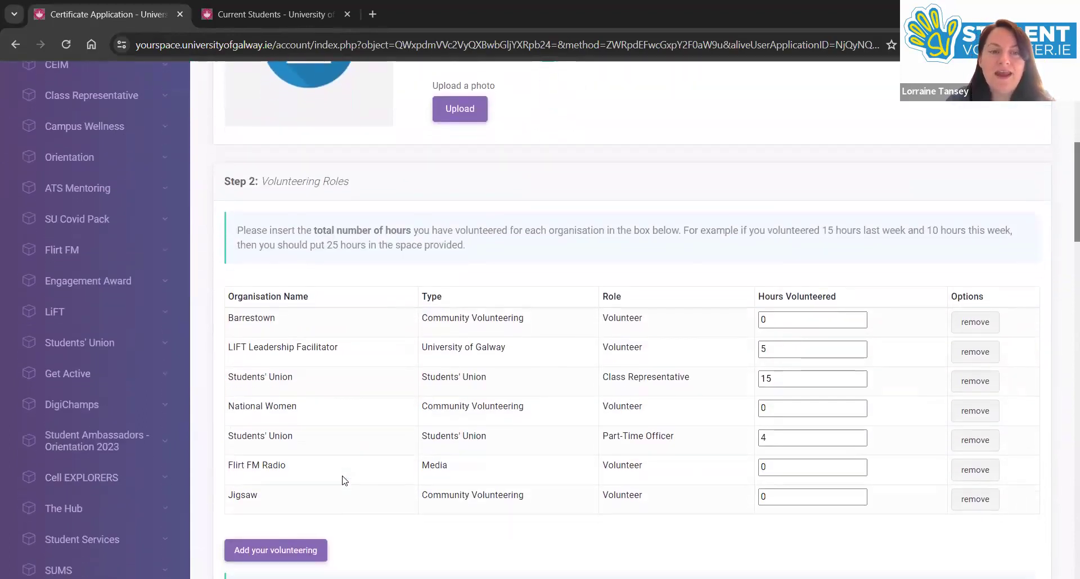
scroll(345, 480, "down", 2)
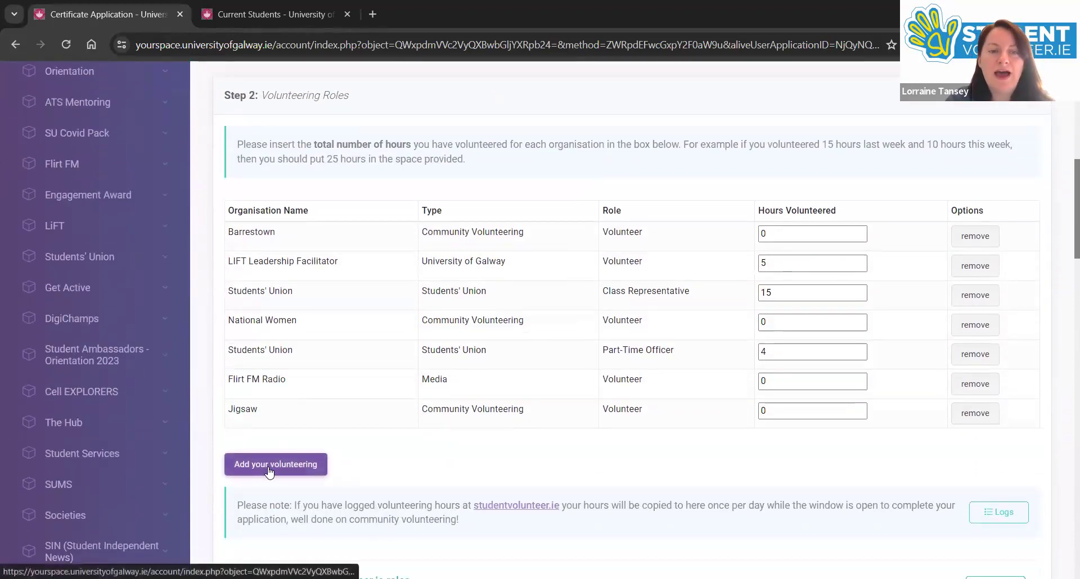
Step: Add a volunteering role: Outreach type, Active*Consent organisation, Volunteer role
left_click(269, 470)
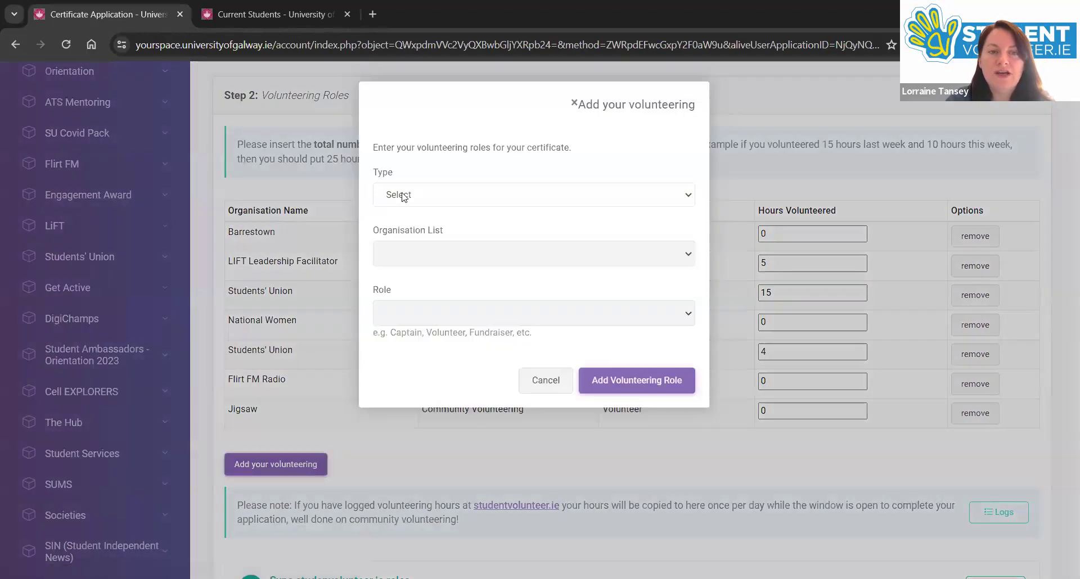
left_click(403, 197)
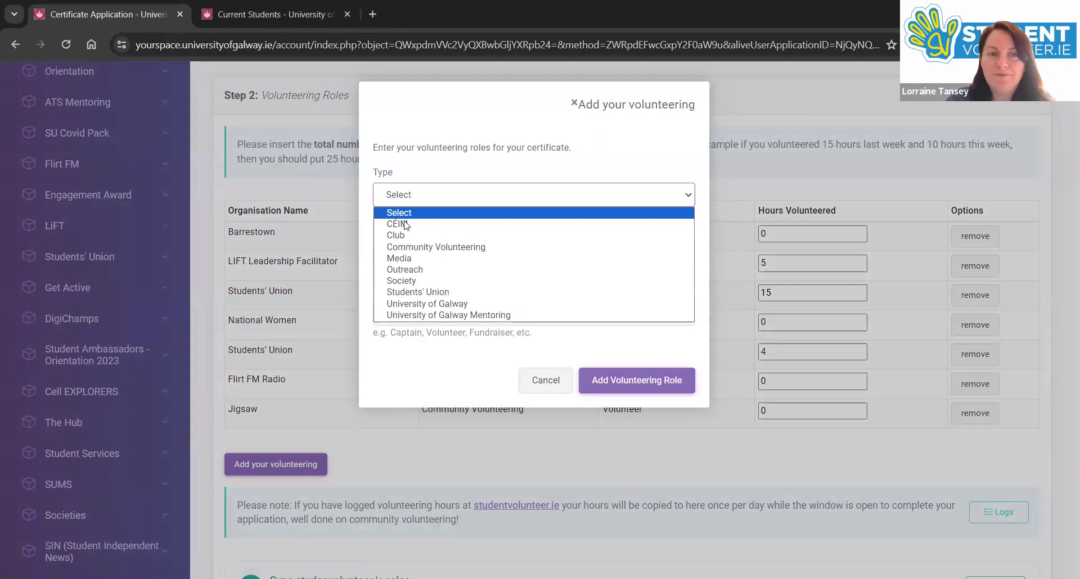
left_click(432, 274)
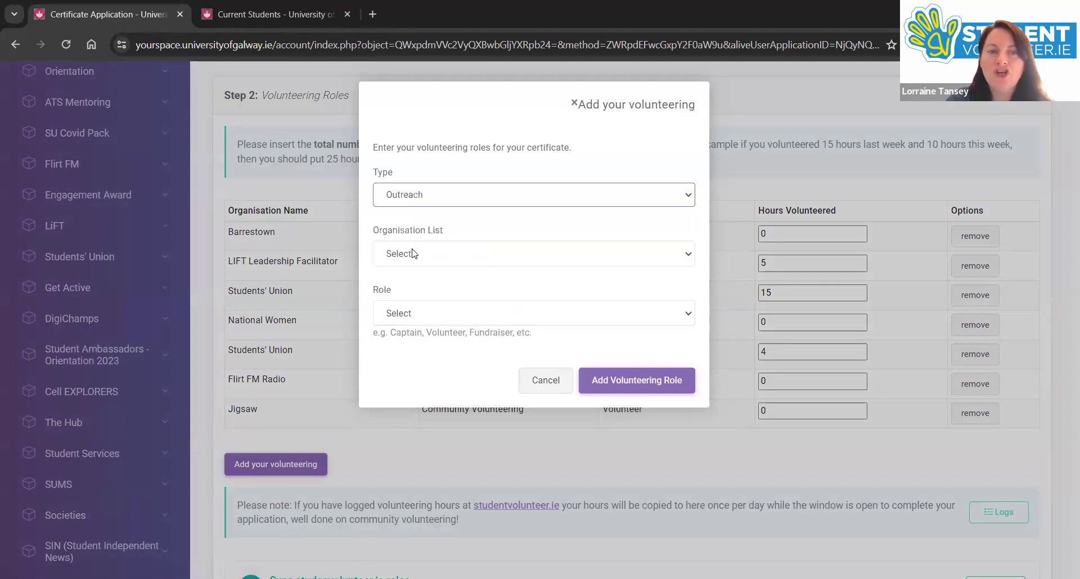
left_click(459, 253)
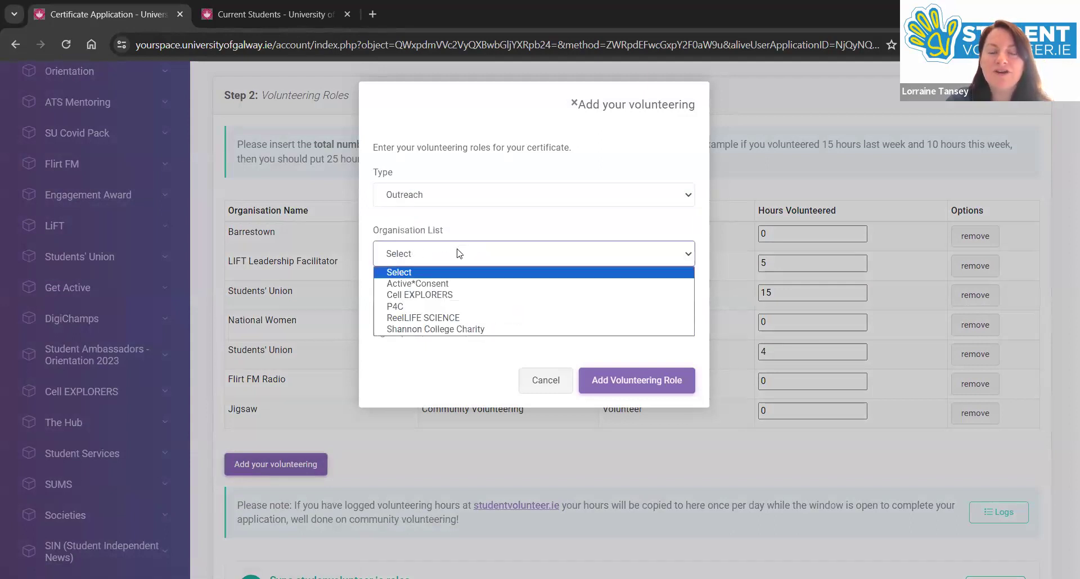
left_click(472, 285)
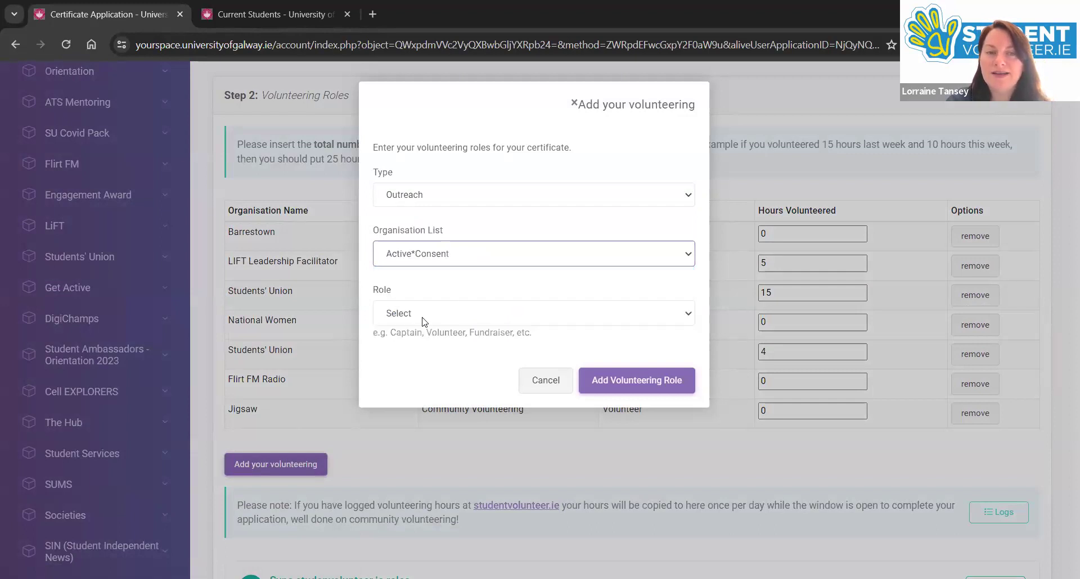
left_click(424, 315)
left_click(433, 344)
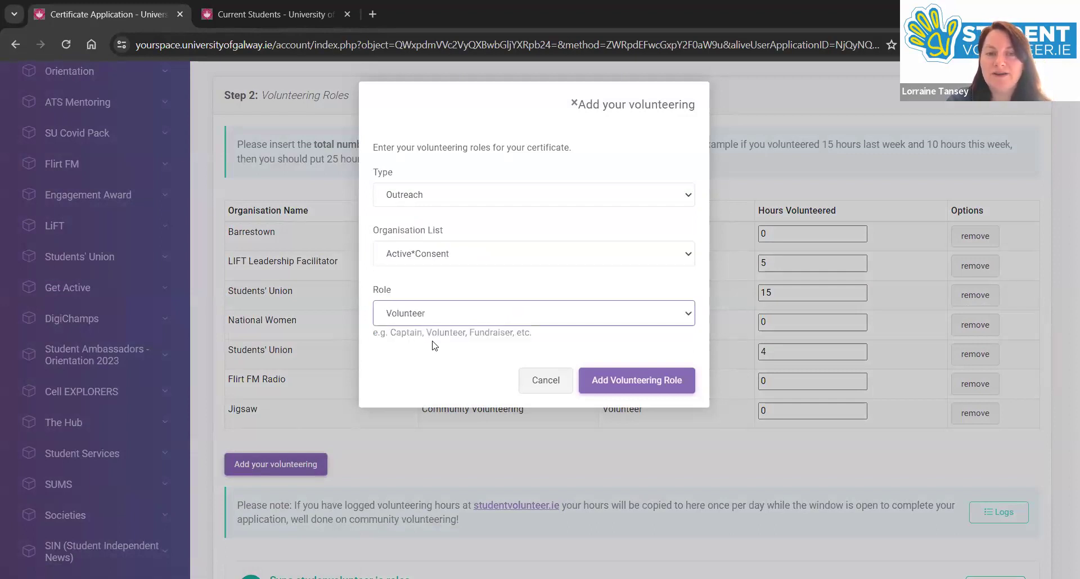
left_click(602, 383)
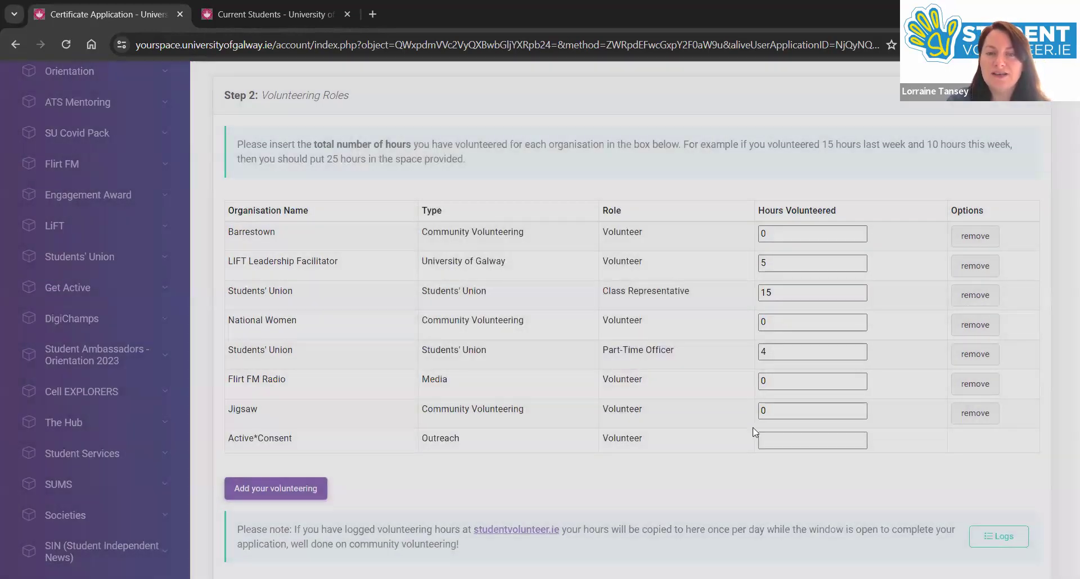
Step: Enter 6 hours for Active*Consent and save the application
left_click(777, 440)
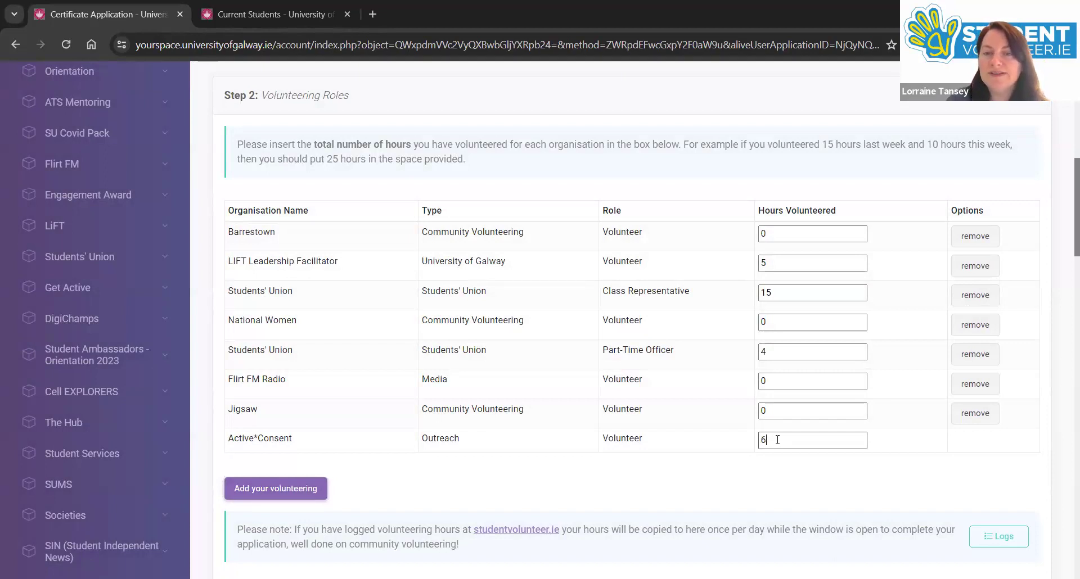
scroll(778, 439, "down", 20)
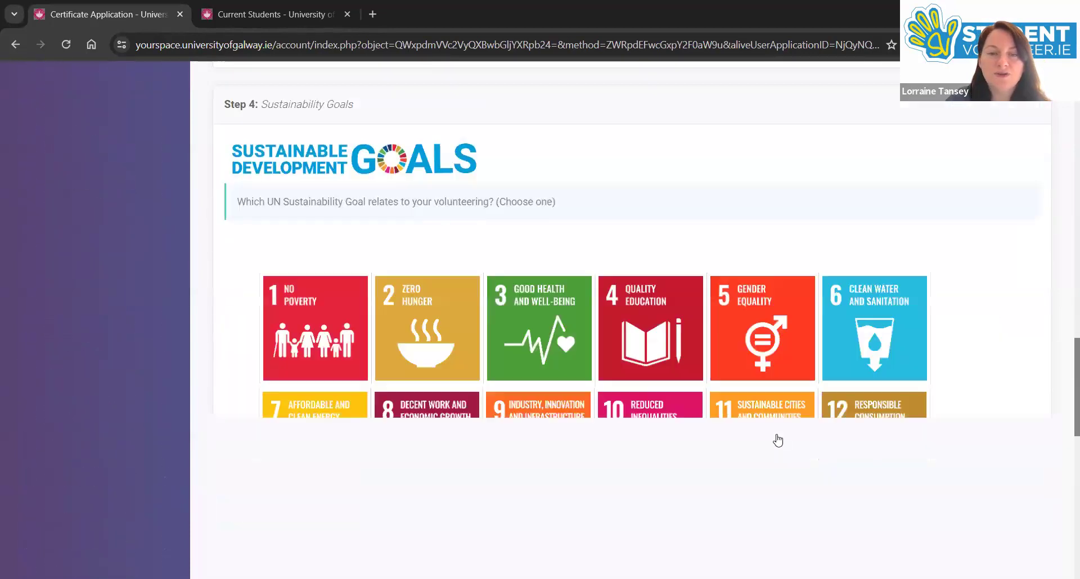
scroll(778, 440, "down", 5)
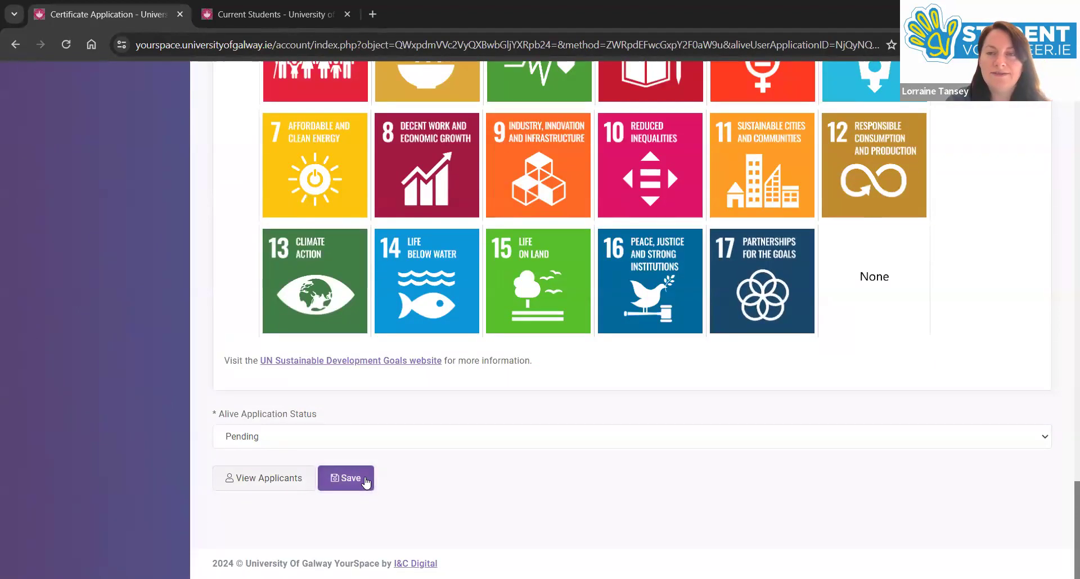
left_click(346, 478)
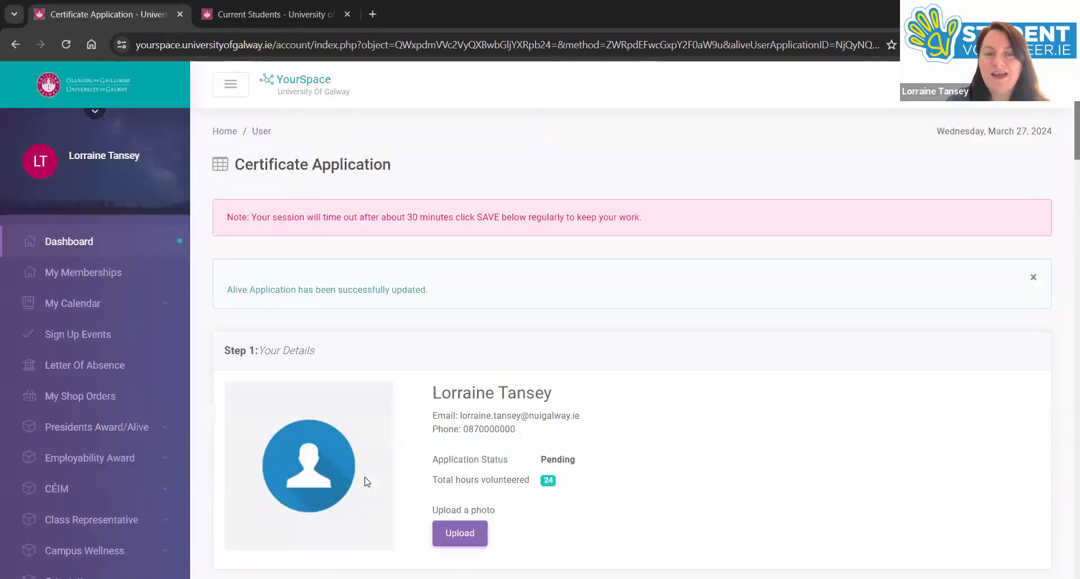
Step: Remove the Flirt FM Radio, Students' Union Part-Time Officer and Class Representative roles, confirming each
scroll(367, 482, "down", 8)
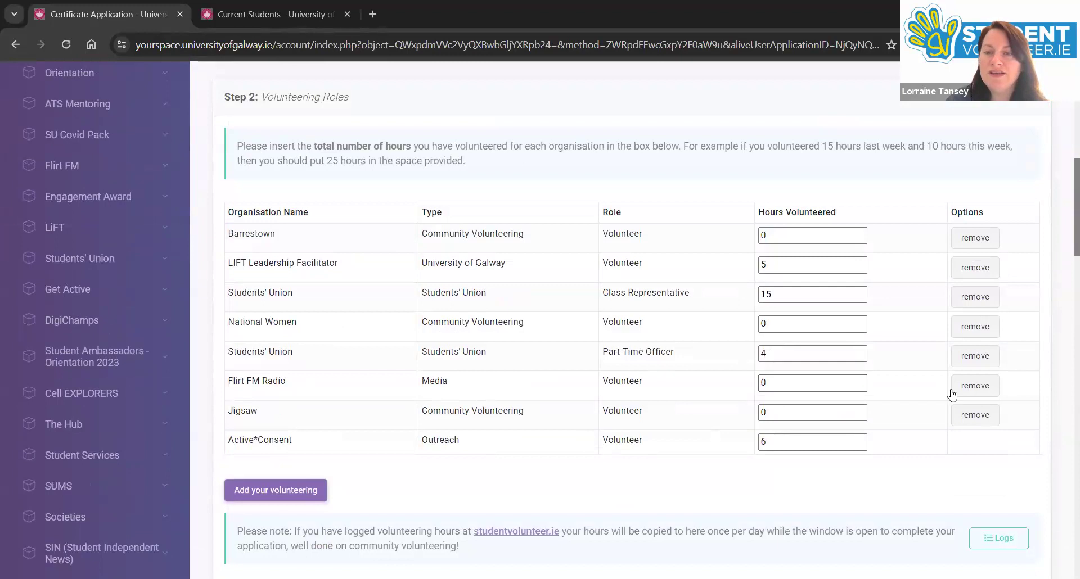
left_click(975, 386)
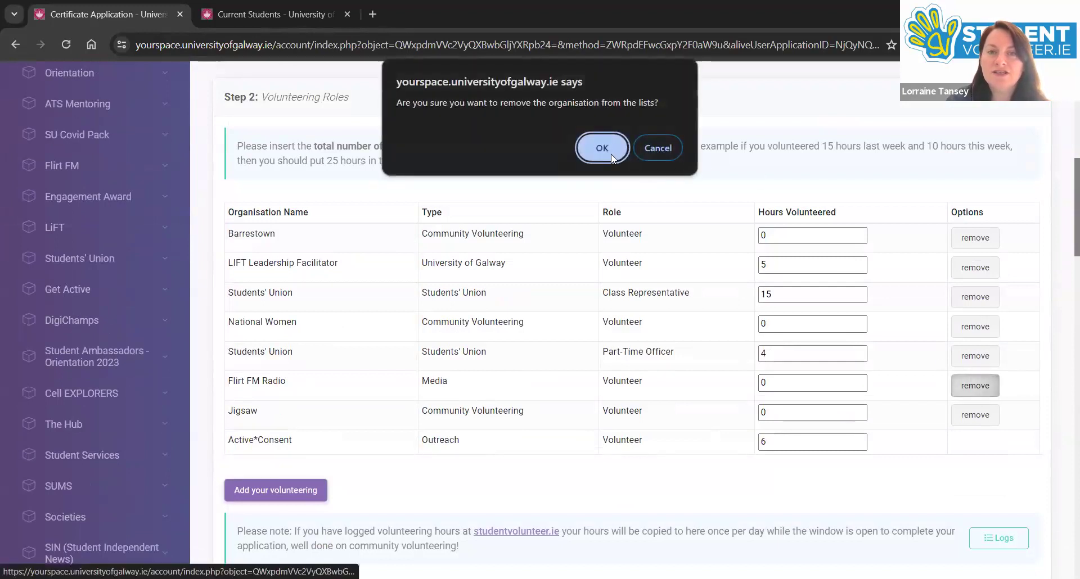
left_click(612, 157)
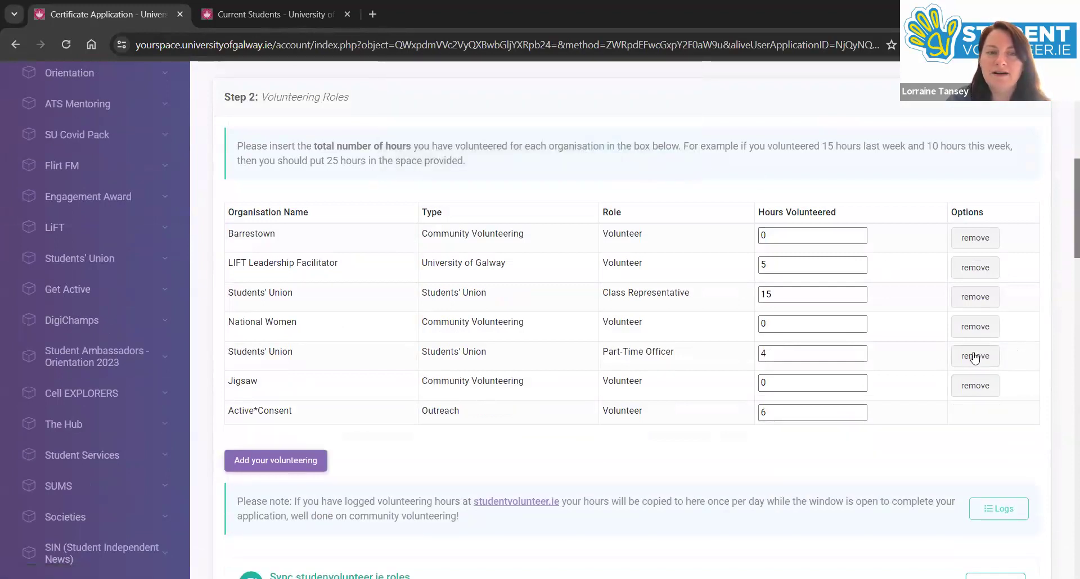
left_click(975, 357)
left_click(611, 146)
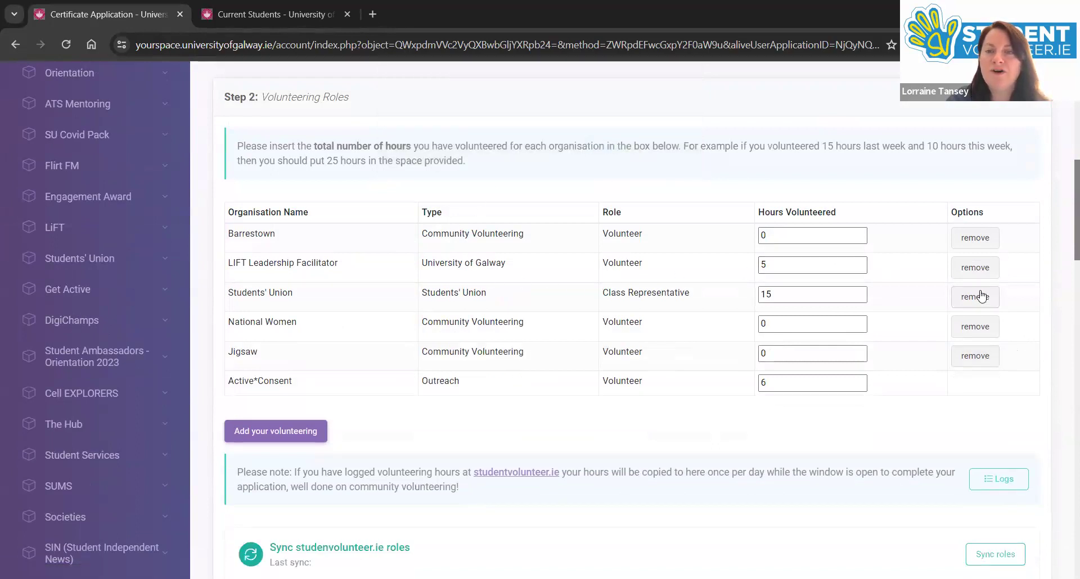
left_click(981, 297)
left_click(608, 149)
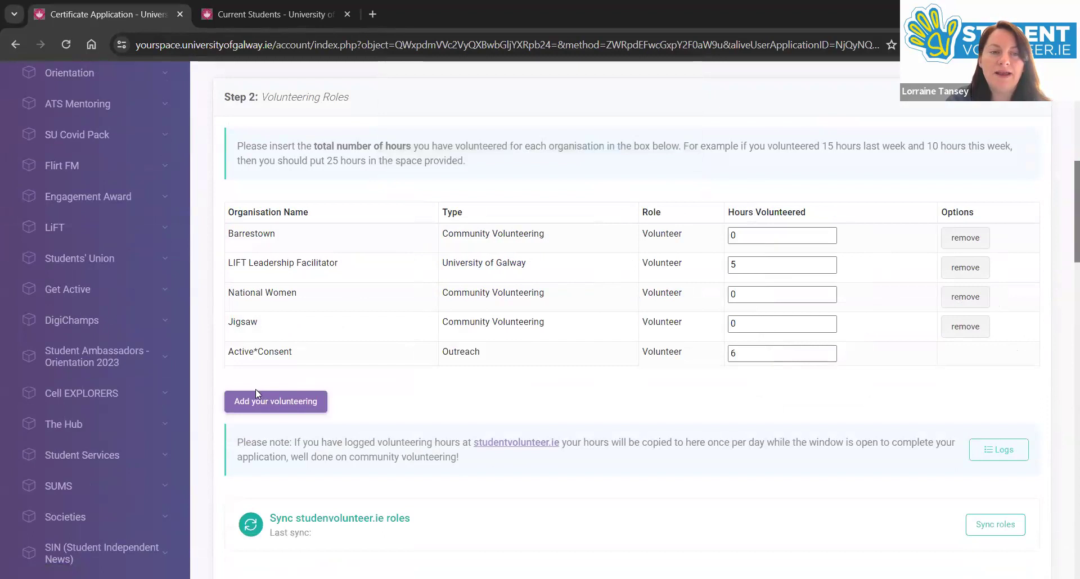
left_click(251, 402)
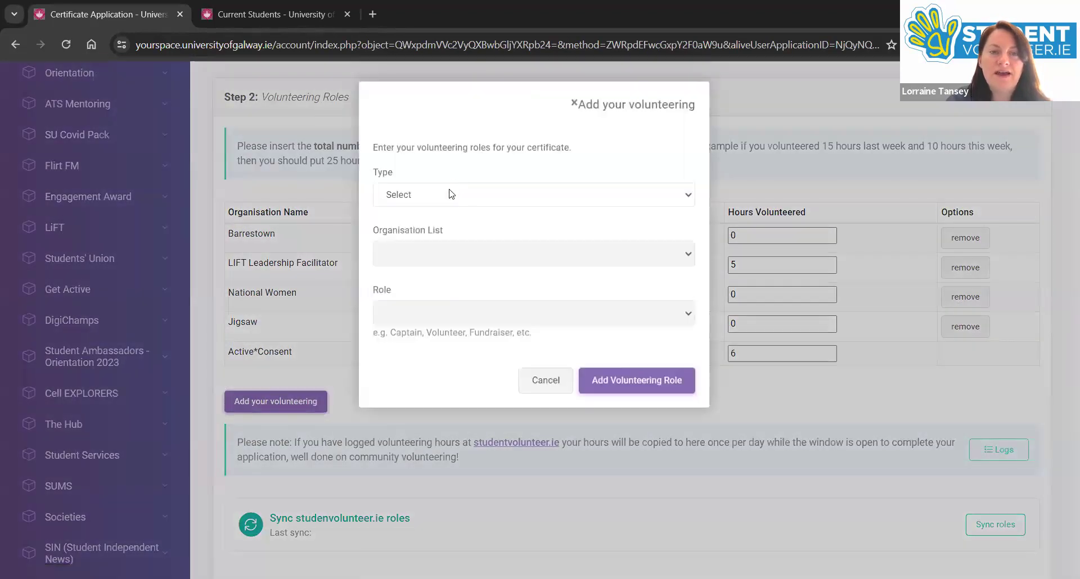
left_click(450, 194)
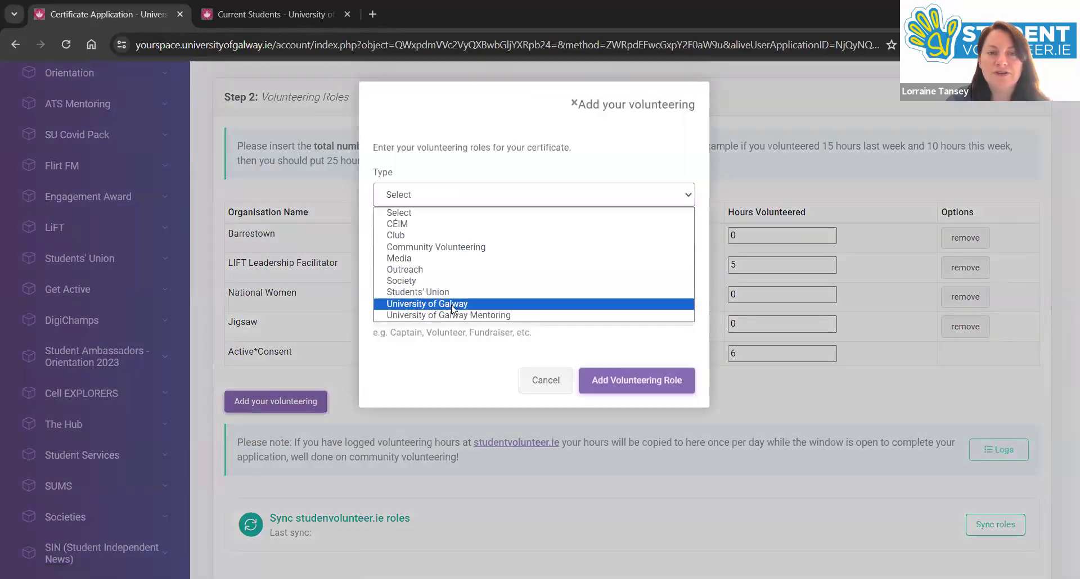
key("Return")
left_click(444, 256)
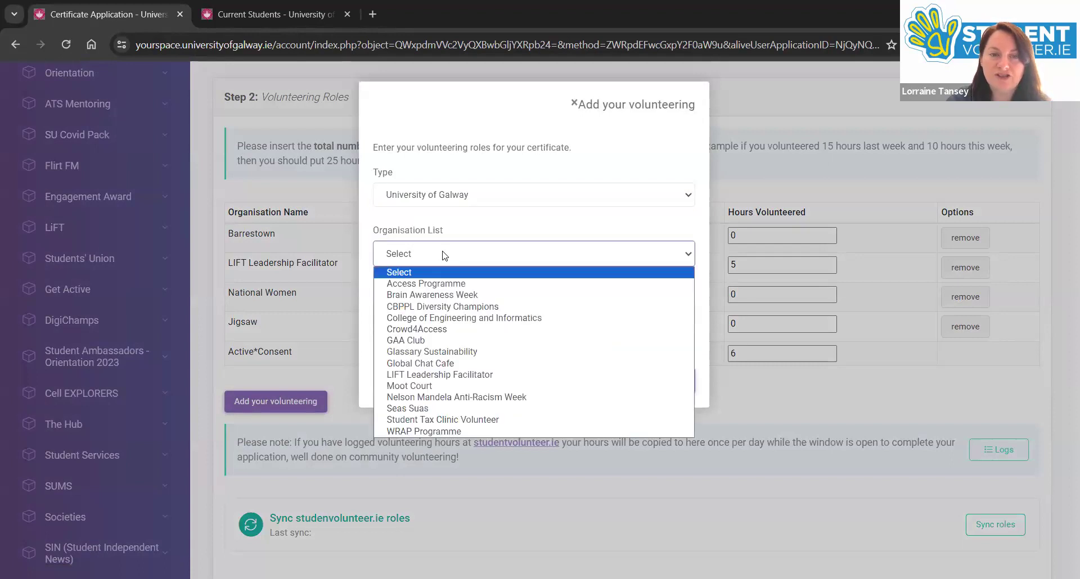
left_click(445, 256)
left_click(422, 321)
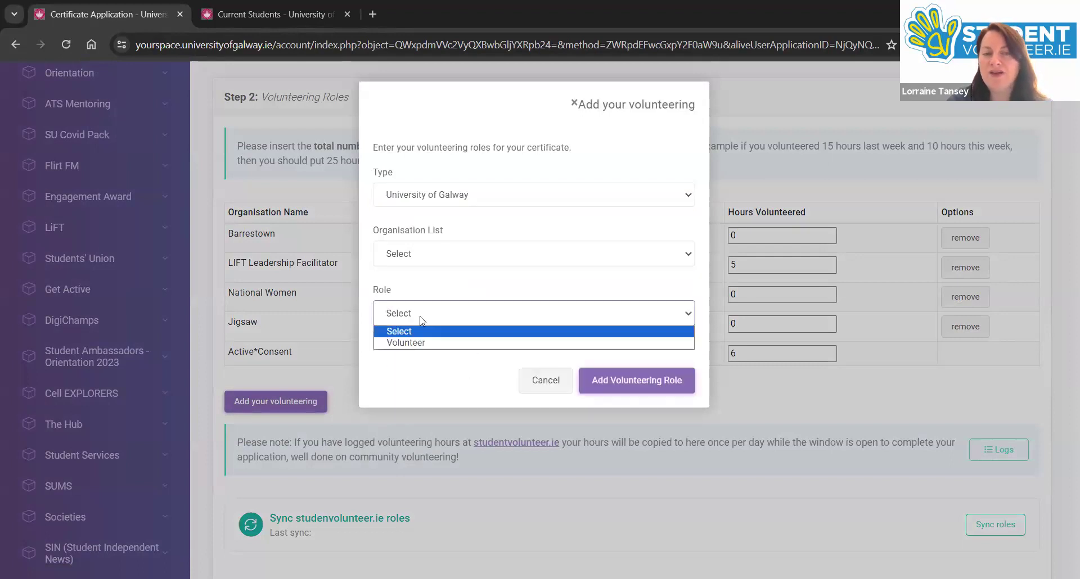
left_click(542, 379)
left_click(542, 379)
scroll(532, 374, "up", 2)
Step: View the empty volunteering logs, go back to the application and select the Jigsaw organisation name
scroll(533, 376, "up", 1)
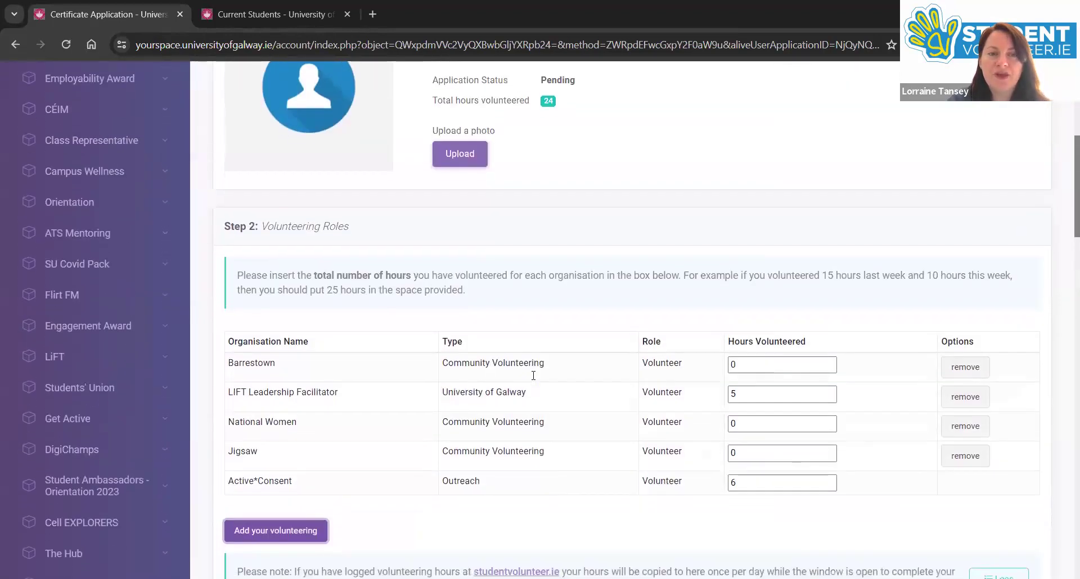
scroll(533, 376, "down", 1)
scroll(533, 376, "down", 3)
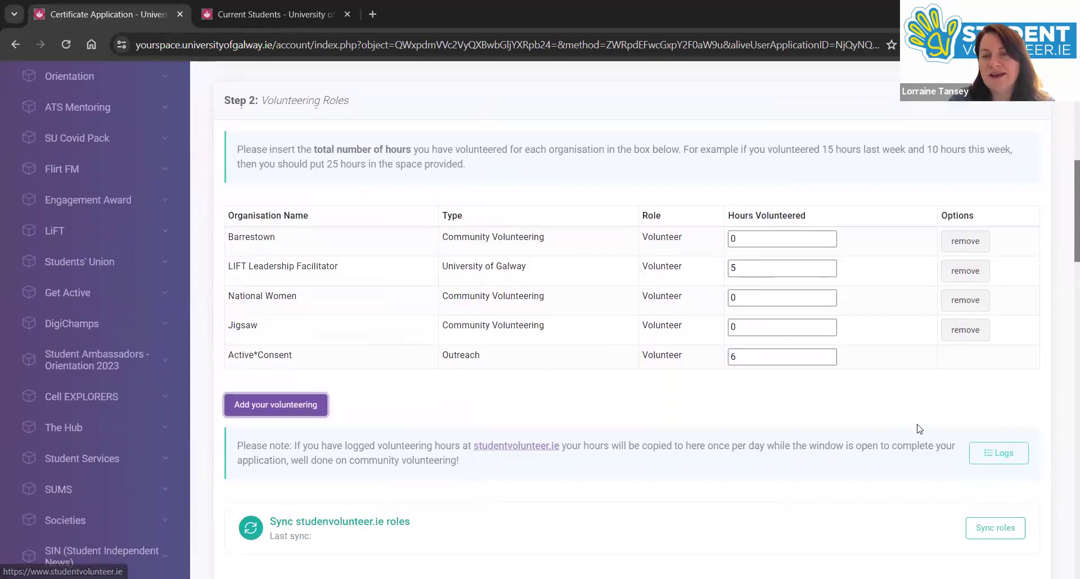
left_click(984, 462)
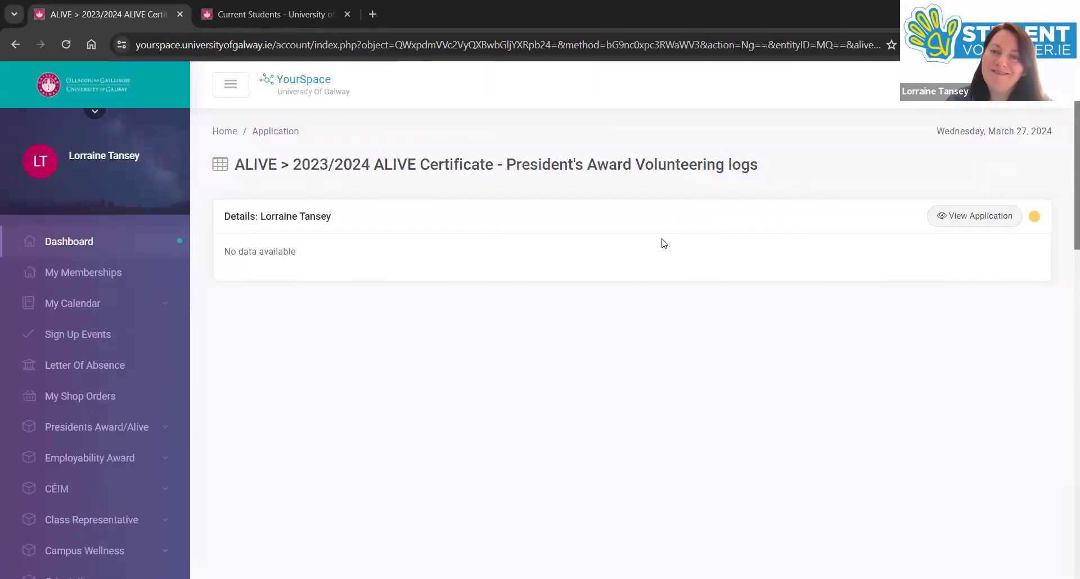
left_click(15, 45)
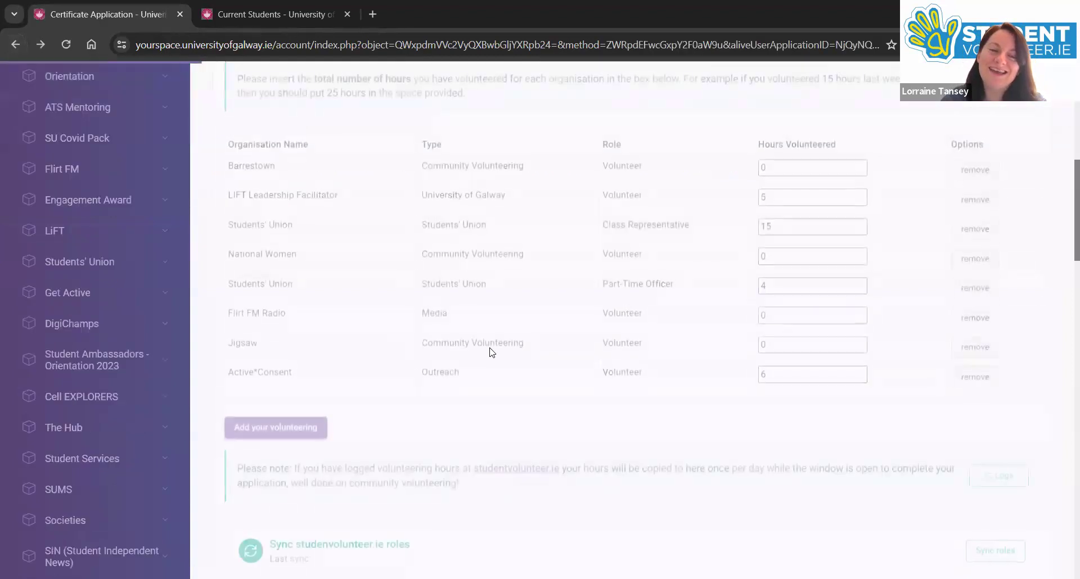
double_click(239, 340)
scroll(634, 456, "up", 9)
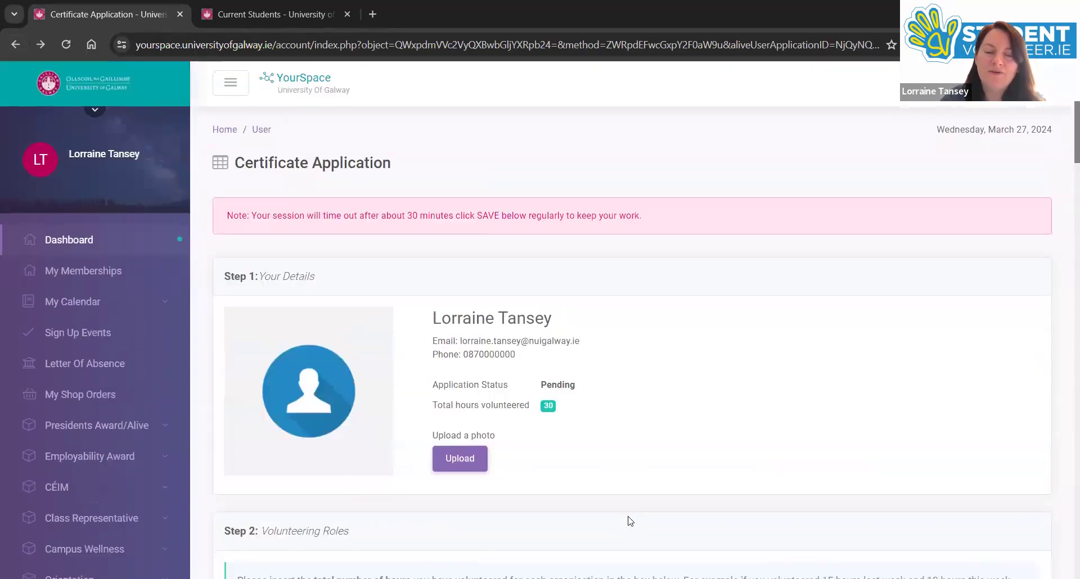
scroll(629, 517, "down", 20)
scroll(628, 516, "down", 6)
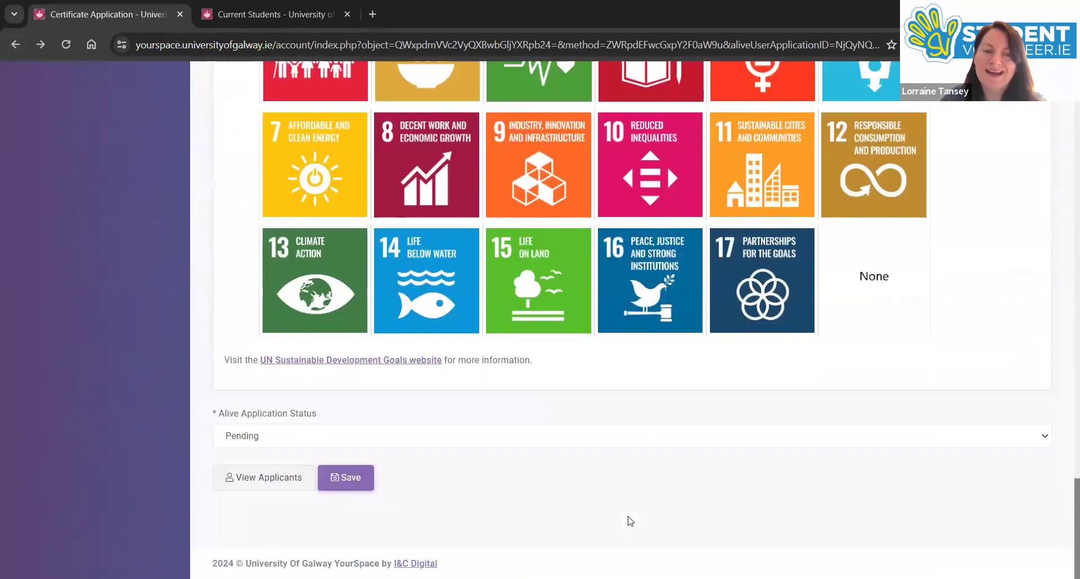
scroll(545, 478, "up", 1)
scroll(548, 478, "down", 1)
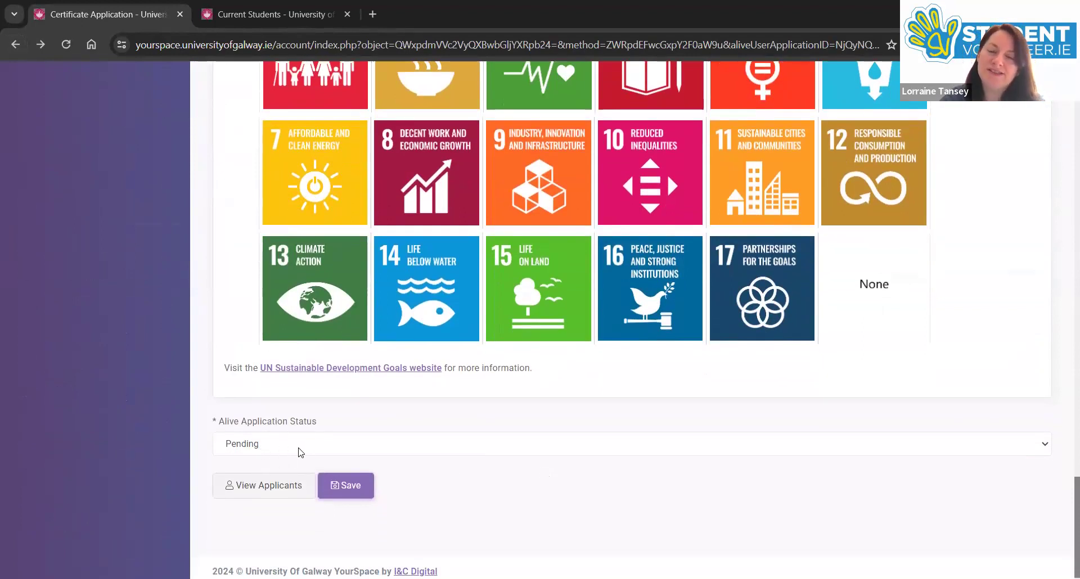
scroll(547, 523, "up", 15)
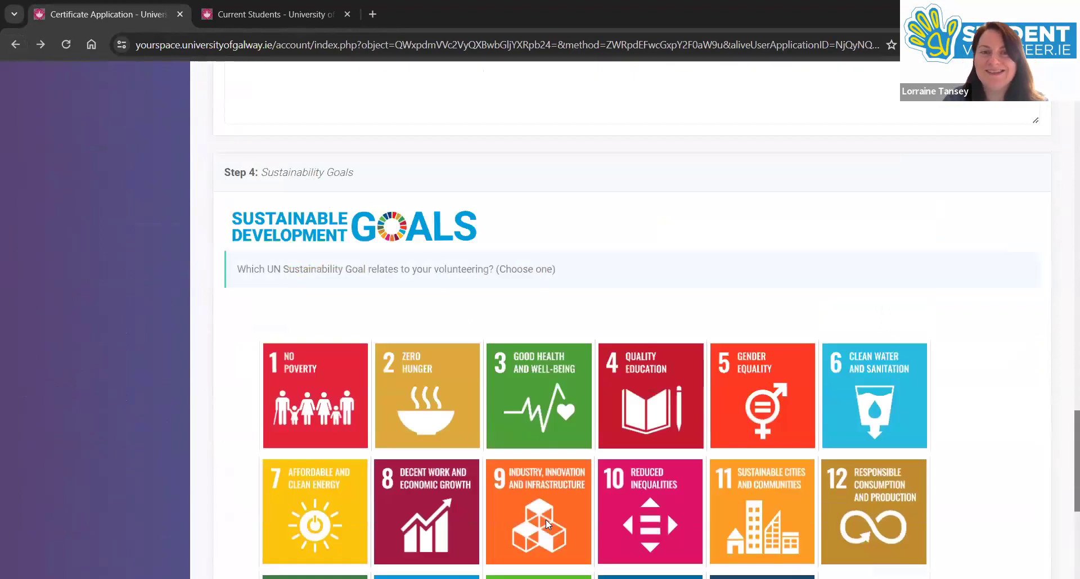
scroll(547, 520, "up", 14)
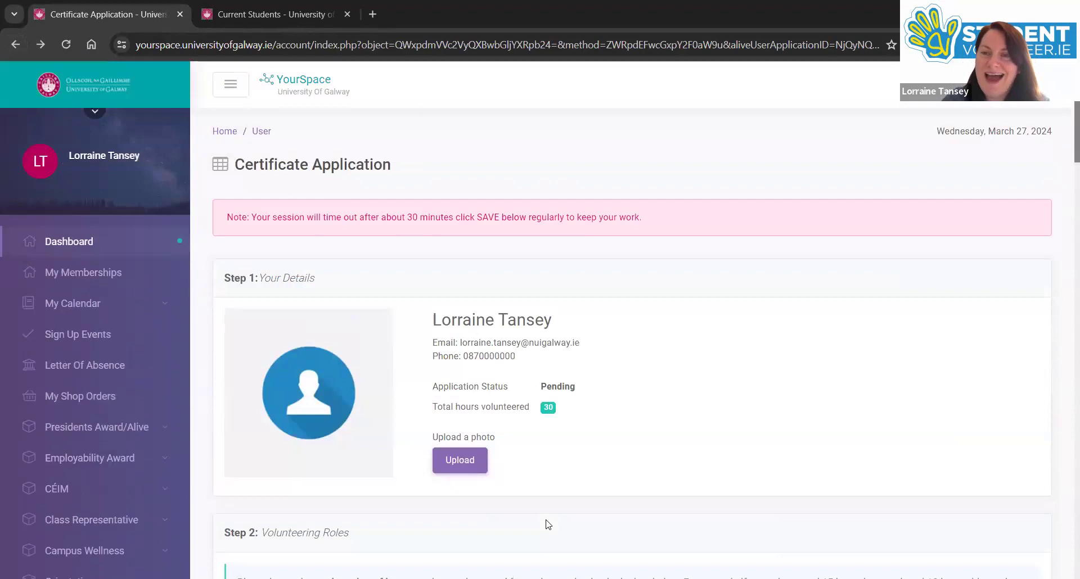